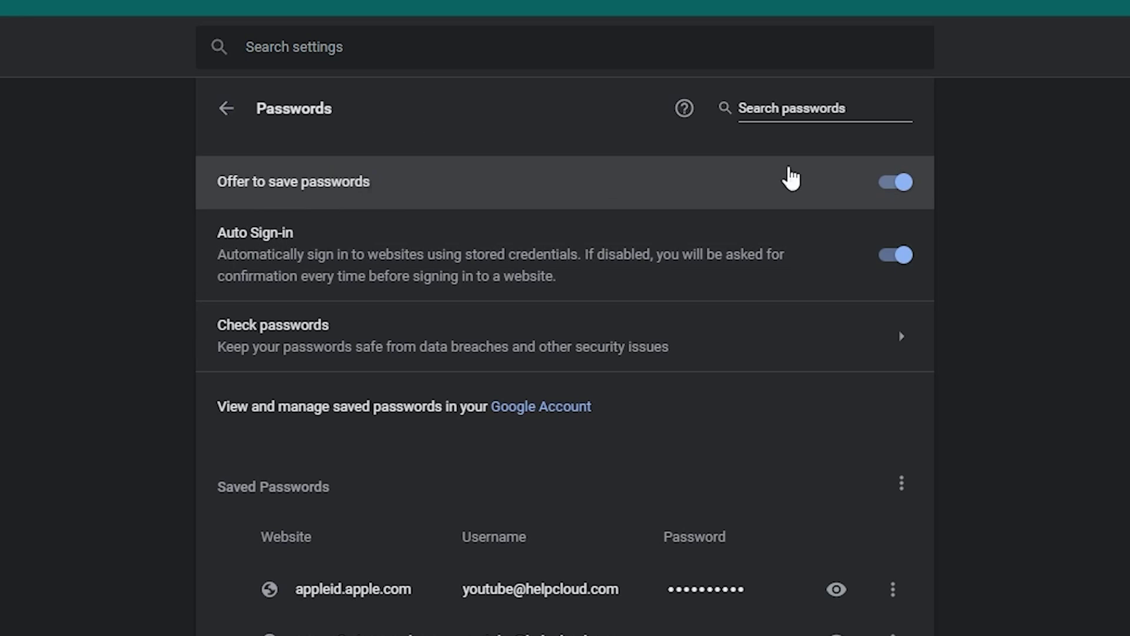
left_click(904, 202)
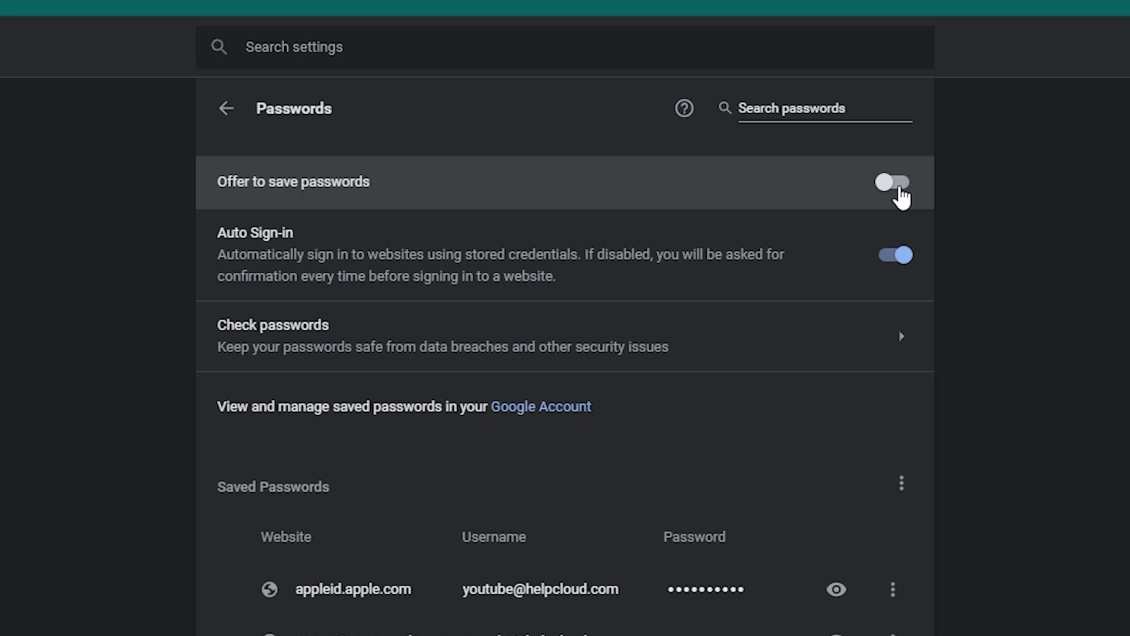
left_click(899, 189)
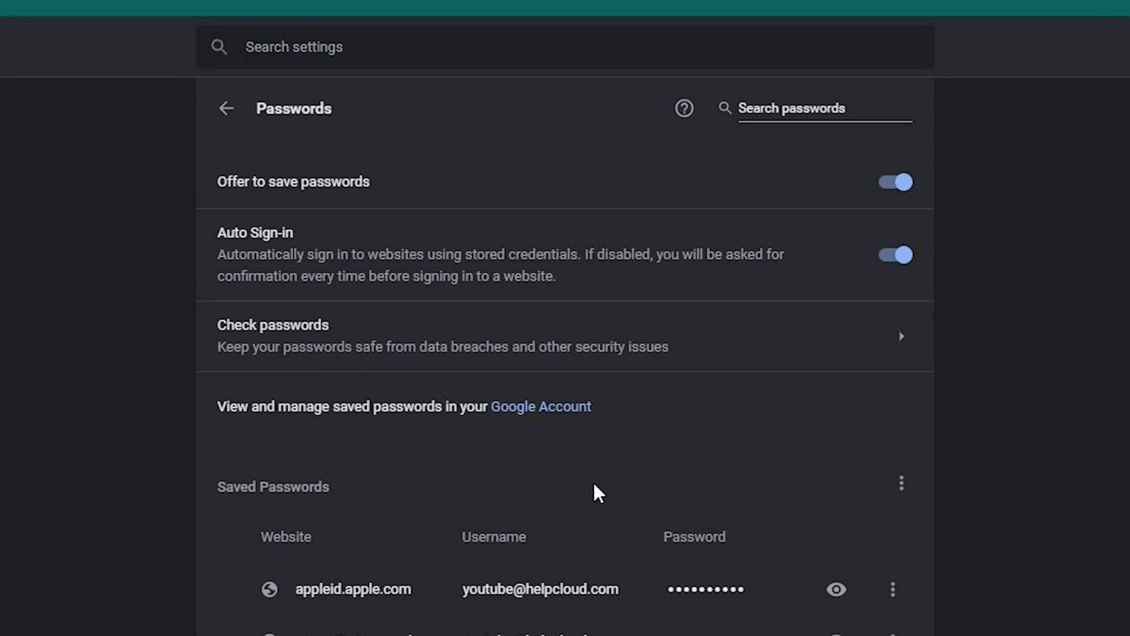
Point out the Saved Passwords, Website and Password headings, then reveal the appleid.apple.com password
left_click_drag(237, 499, 323, 519)
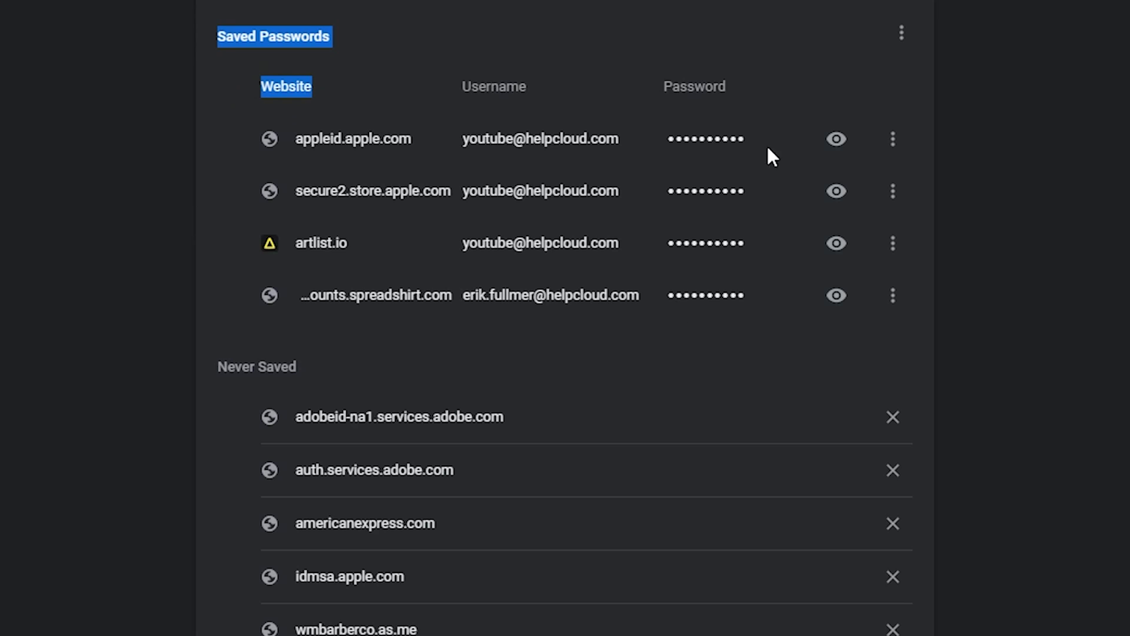
left_click_drag(272, 87, 327, 96)
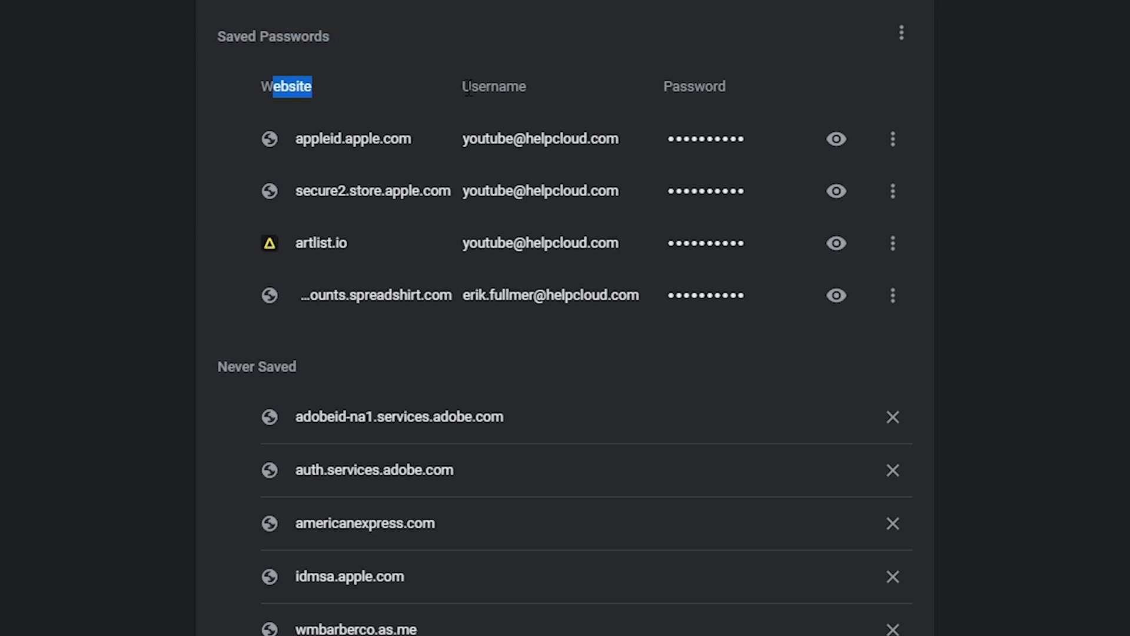
left_click_drag(664, 87, 743, 129)
left_click(743, 129)
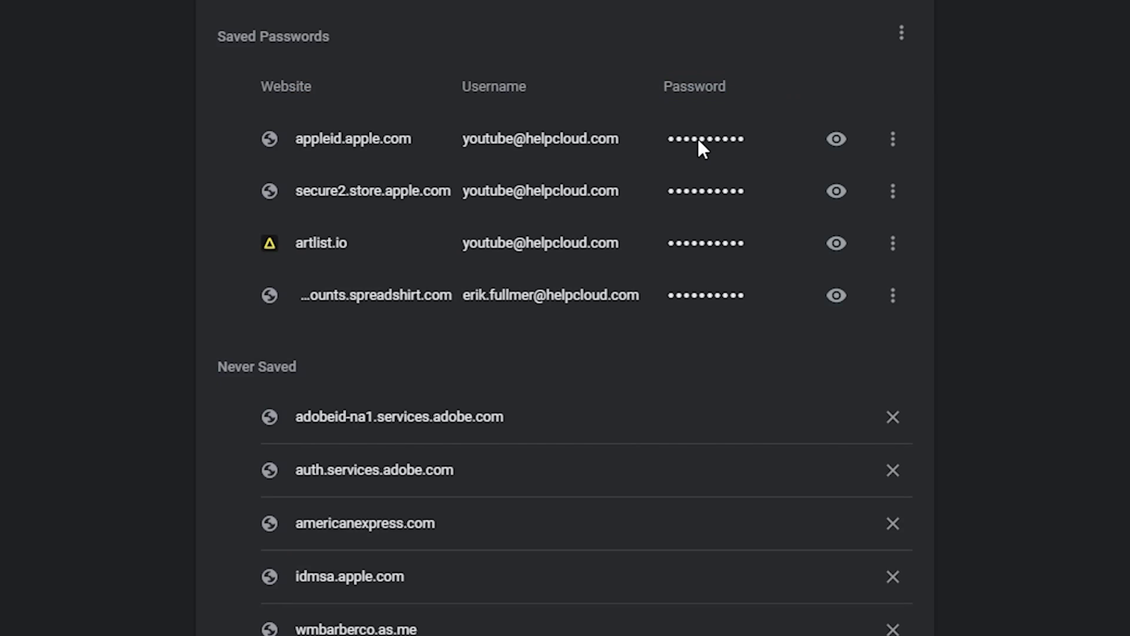
left_click(838, 139)
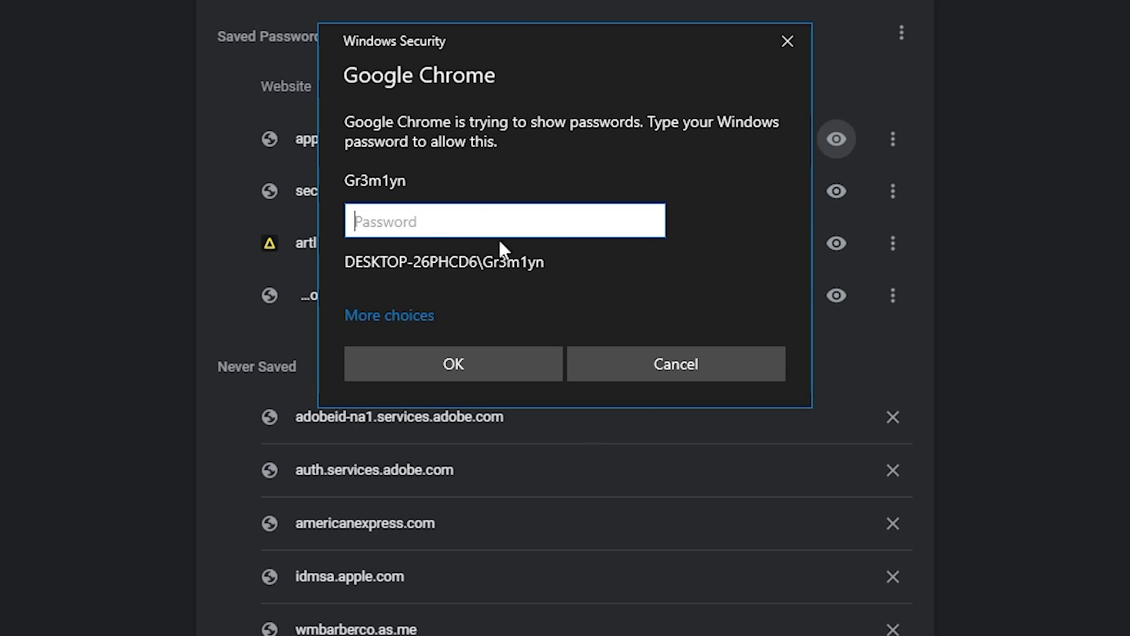
Cancel the Windows password prompt, then open and close the appleid.apple.com login's actions menu
left_click(658, 377)
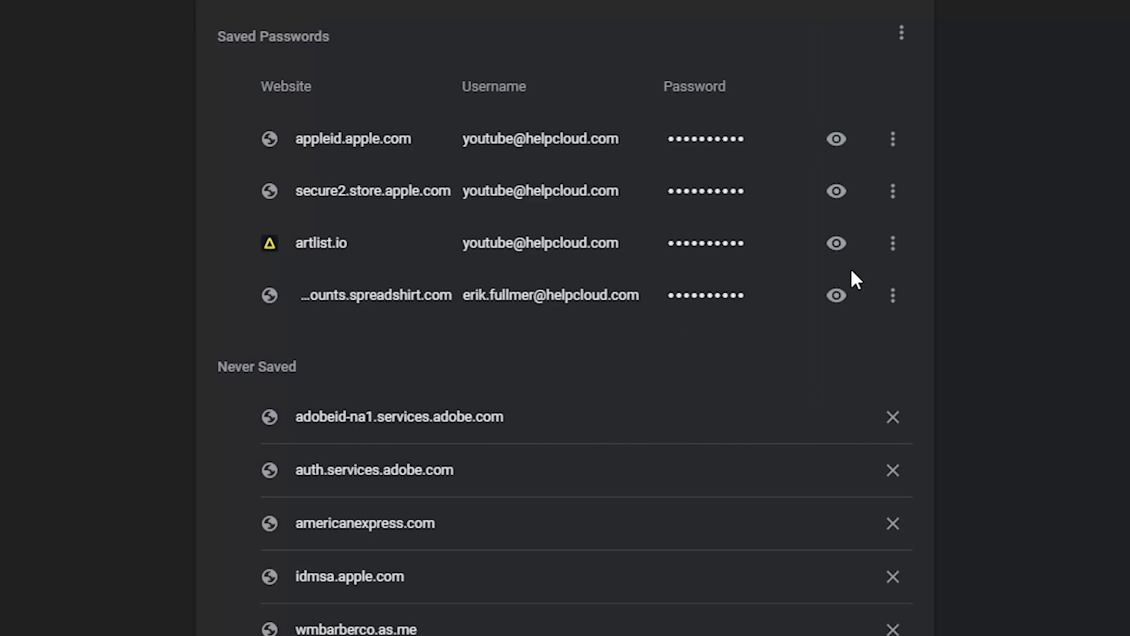
left_click(894, 140)
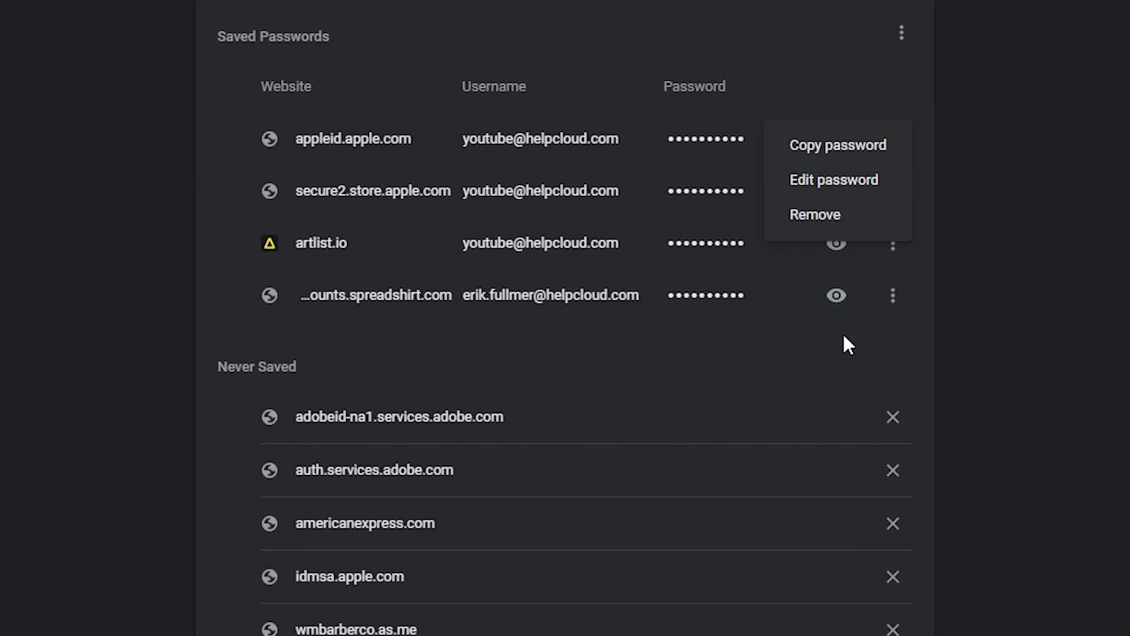
left_click(830, 363)
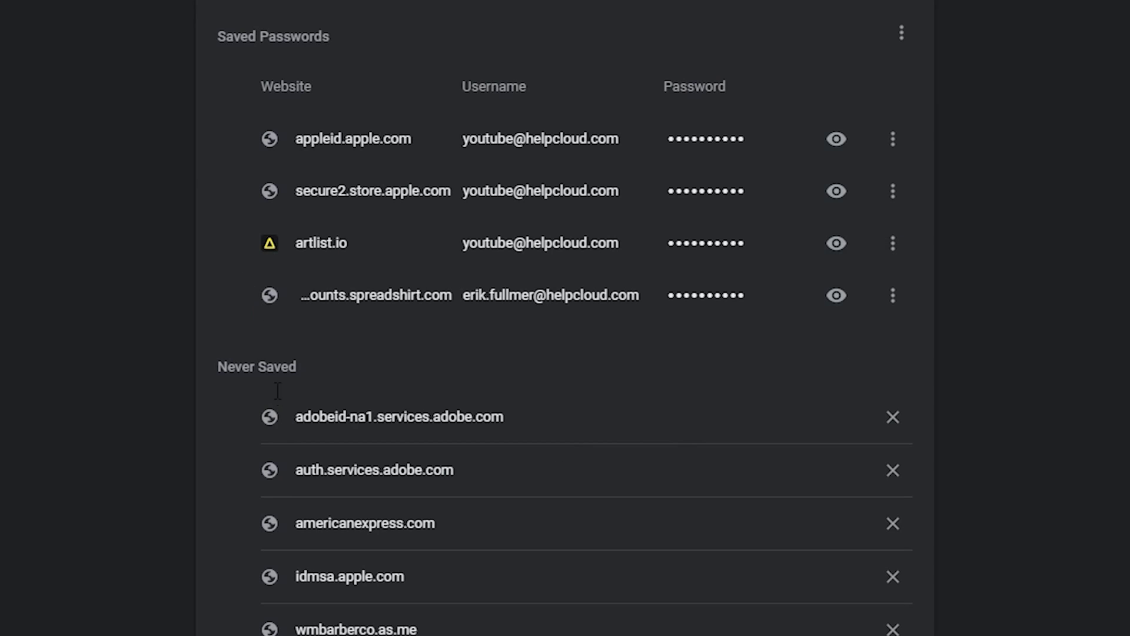
scroll(238, 271, "down", 5)
Delete adobeid-na1.services.adobe.com and auth.services.adobe.com from the Never Saved exceptions
left_click_drag(215, 58, 298, 57)
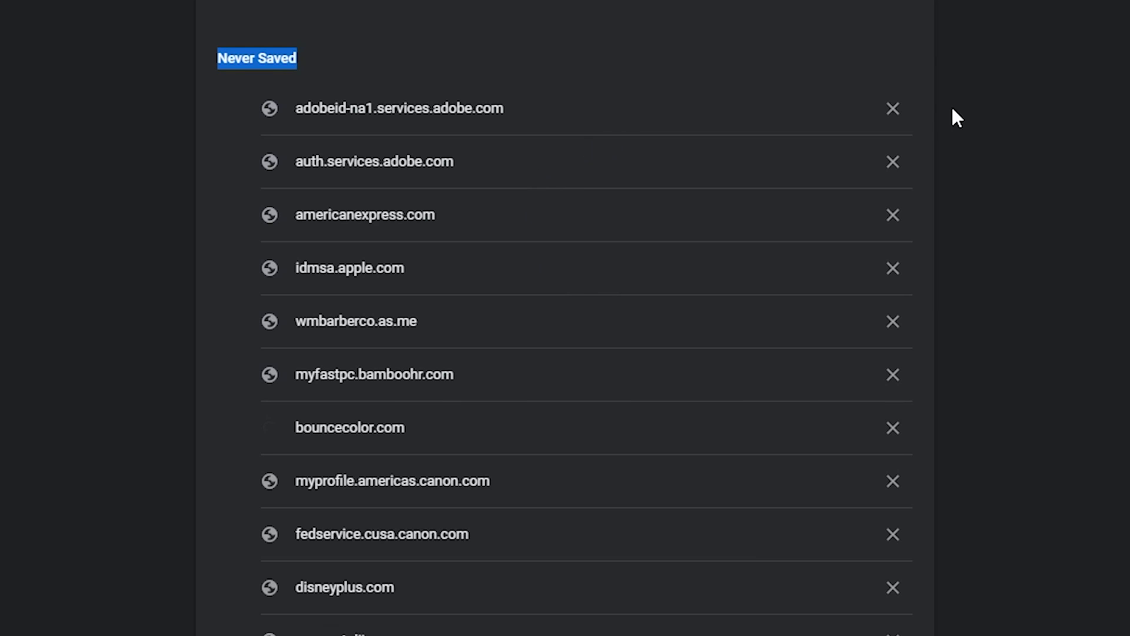
left_click(892, 112)
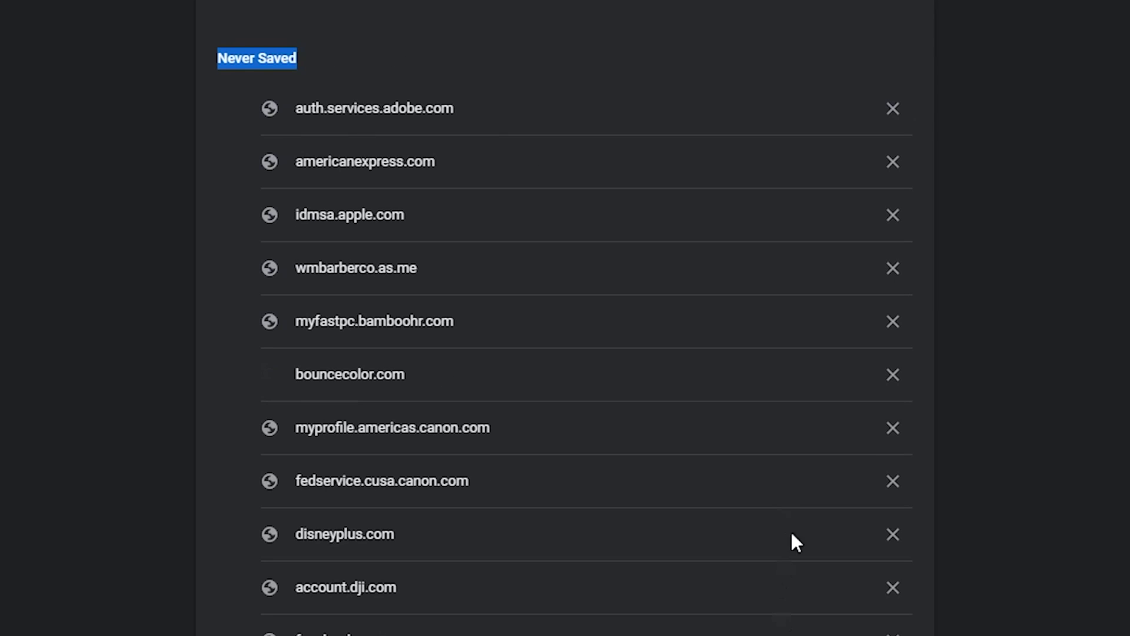
left_click(899, 108)
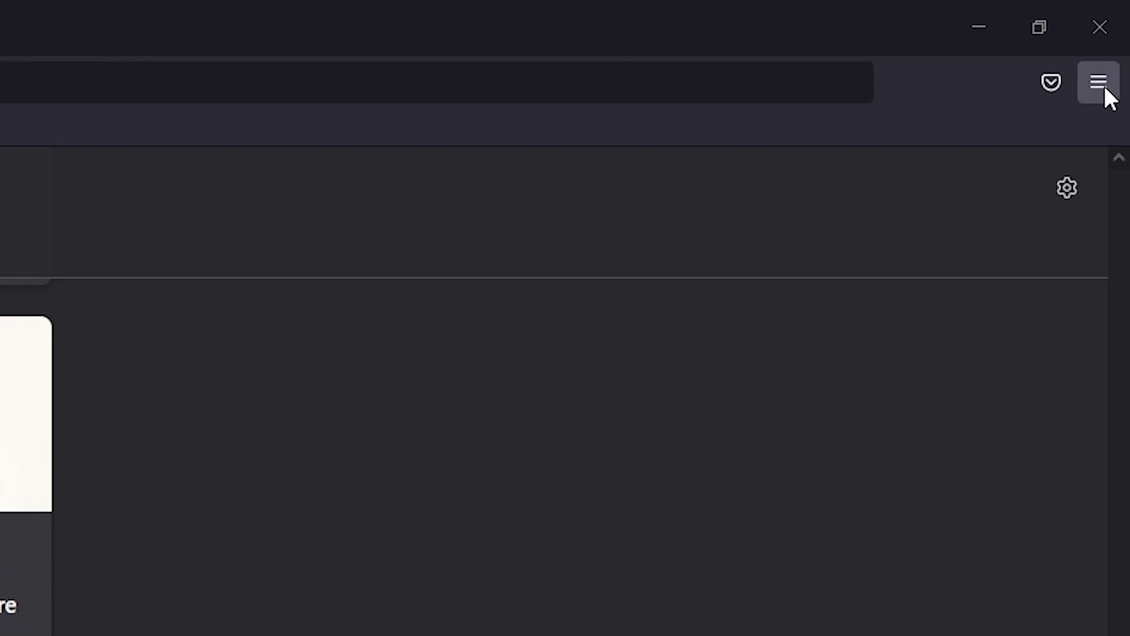
Go to Firefox Settings > Privacy & Security and open Saved Logins under Logins and Passwords
left_click(1095, 87)
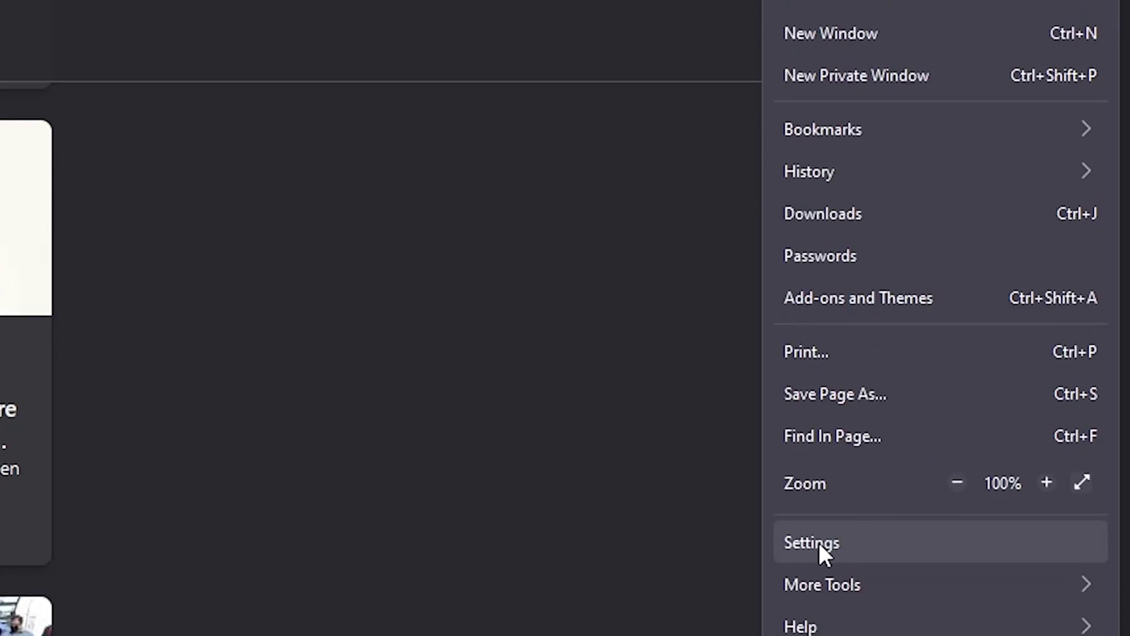
left_click(826, 296)
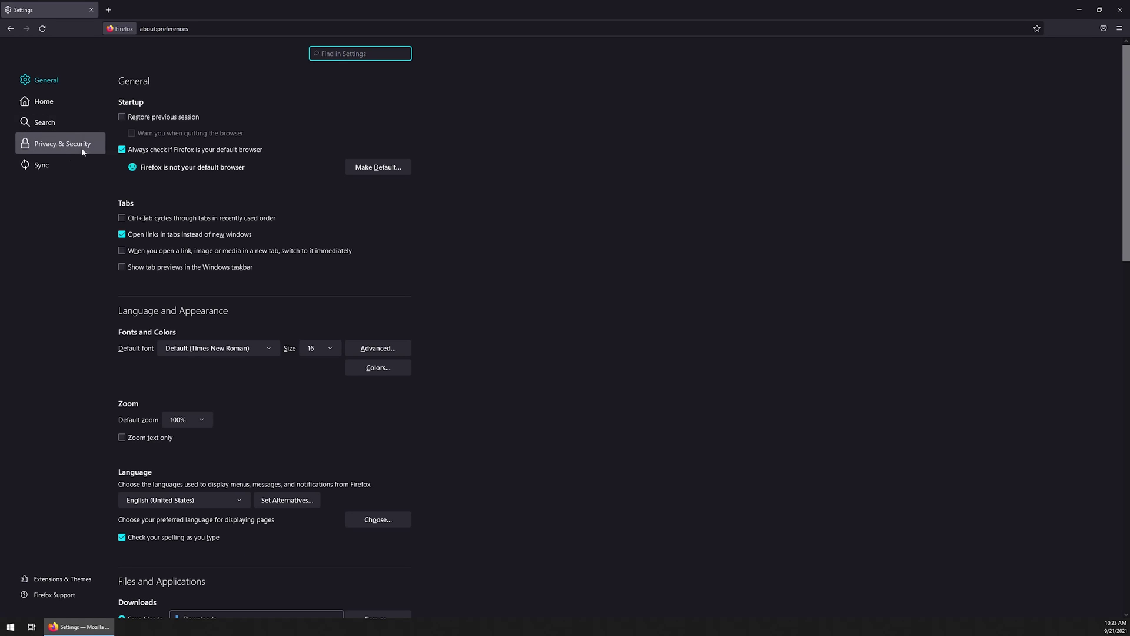
left_click(42, 147)
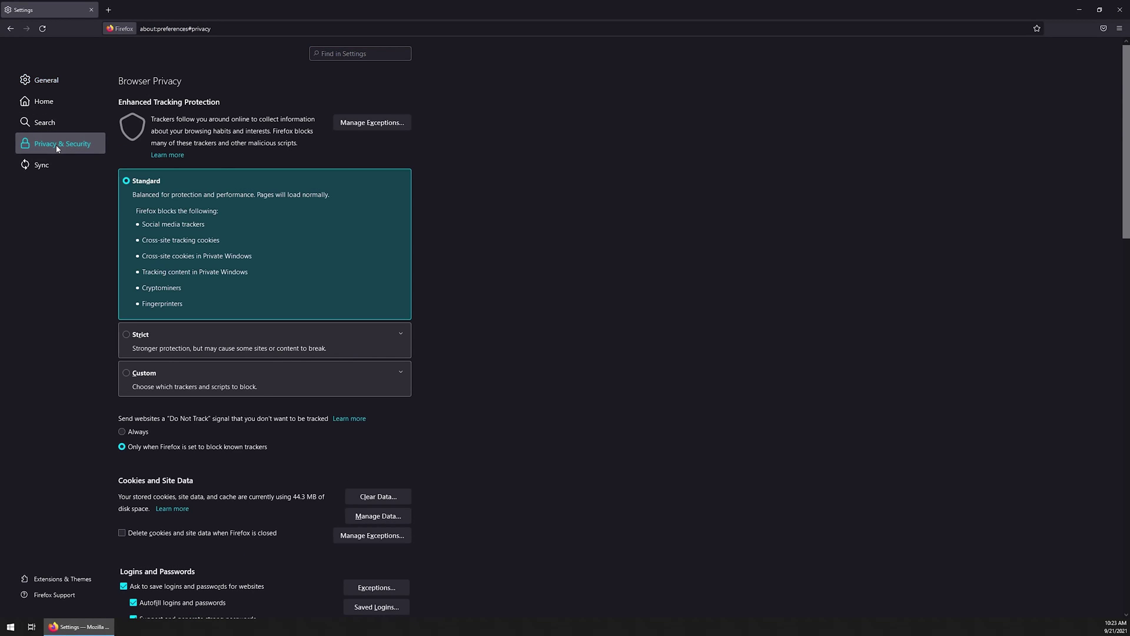
scroll(285, 228, "down", 5)
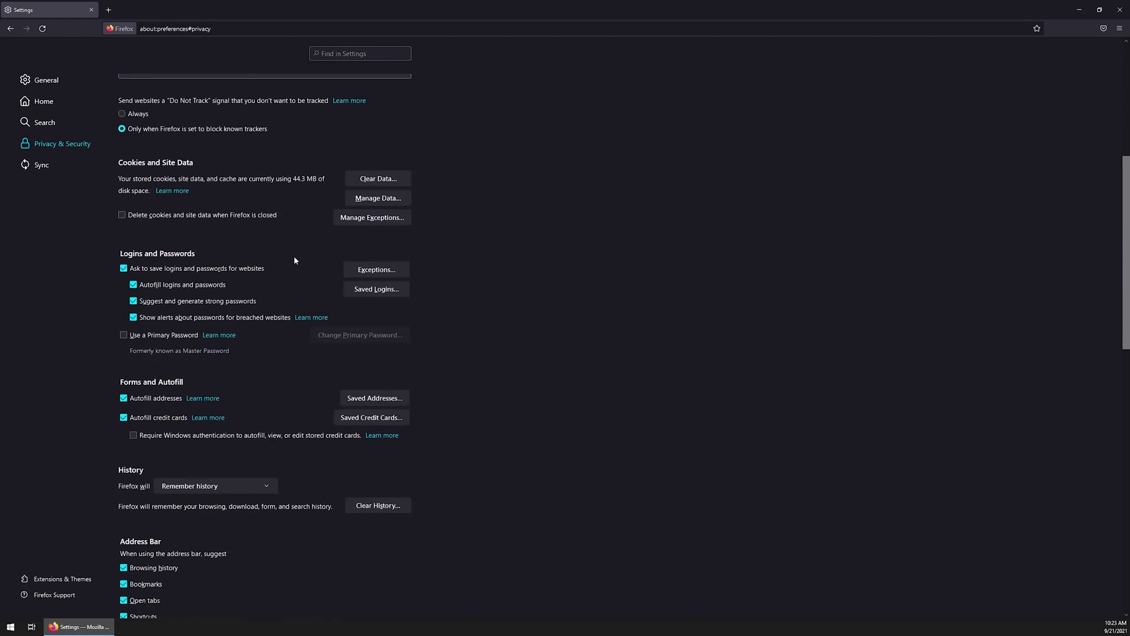
left_click_drag(117, 254, 192, 254)
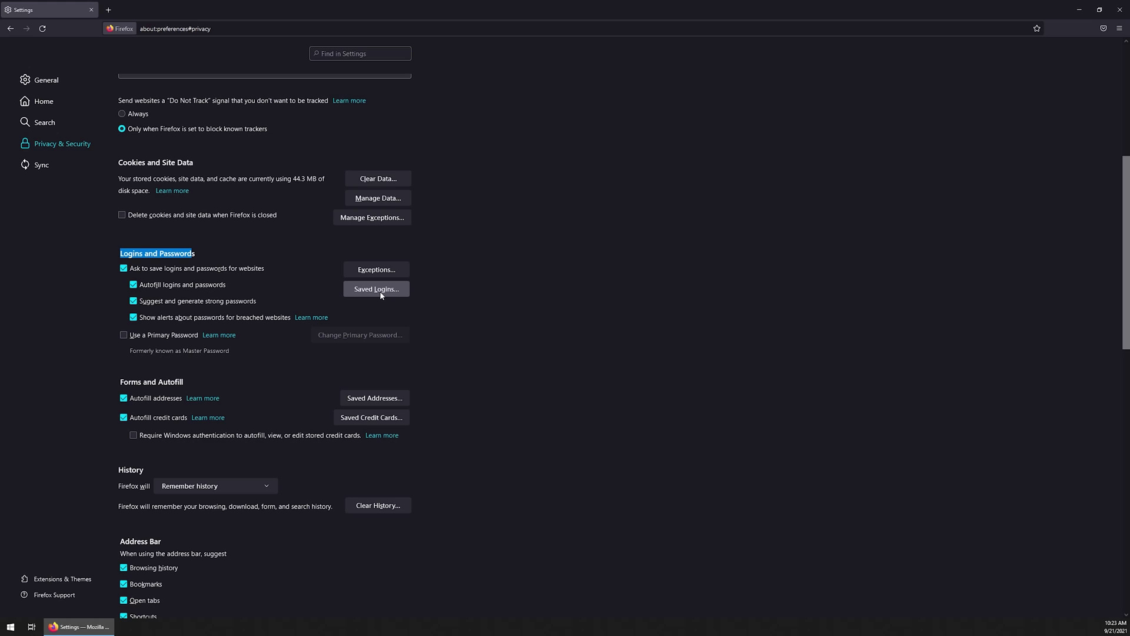
left_click(380, 291)
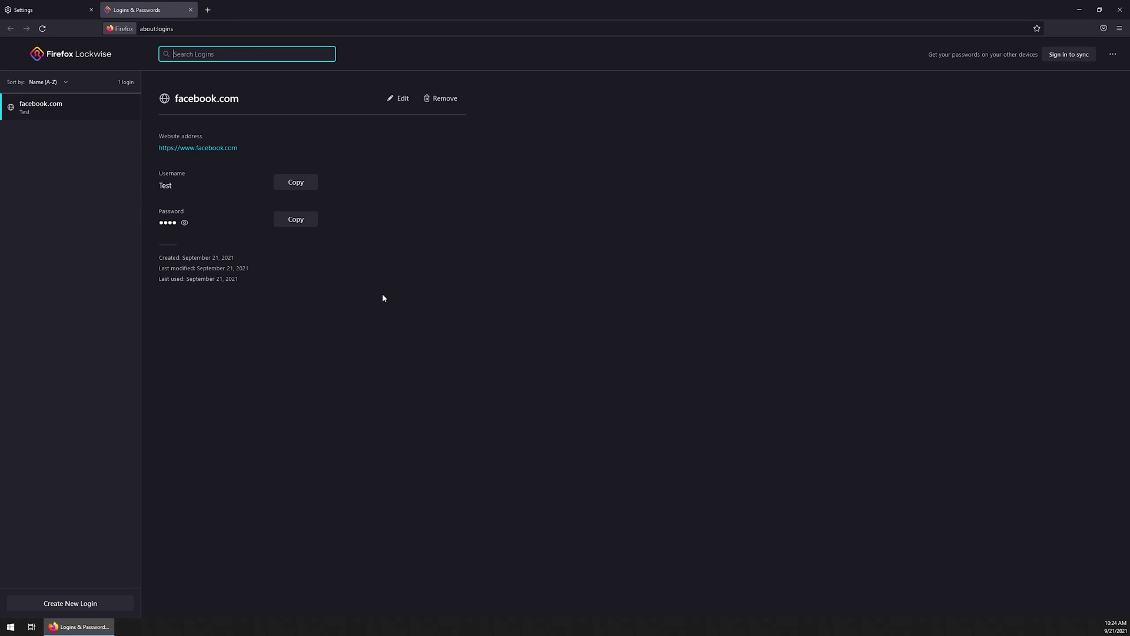
Close the Saved Logins tab and reopen the password manager from Firefox's Passwords menu item
left_click(190, 10)
left_click(1119, 28)
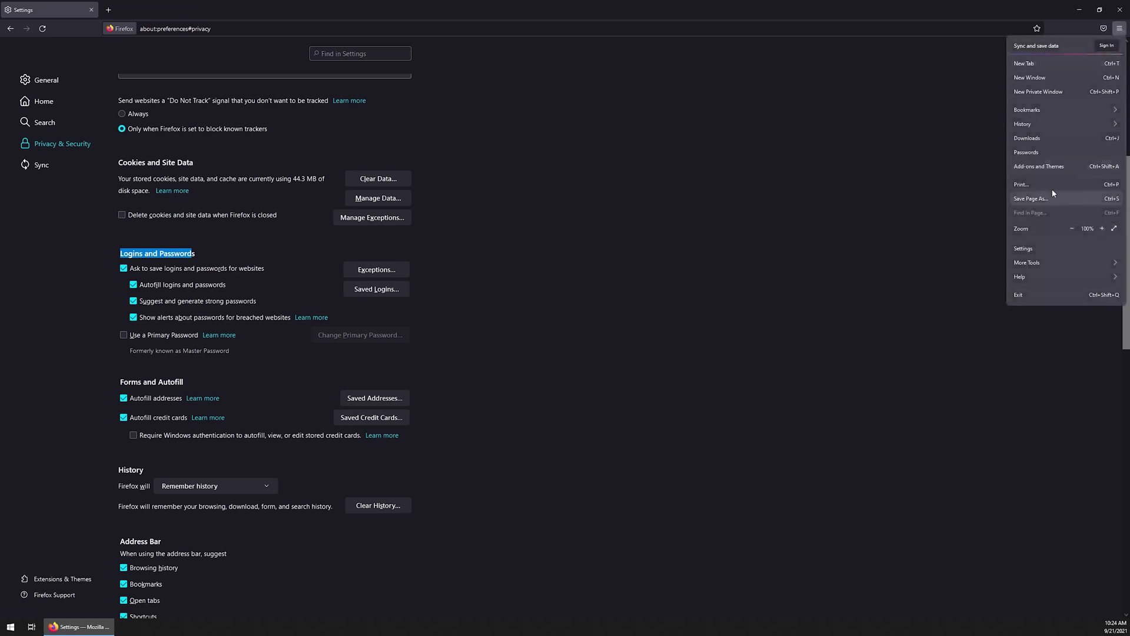
left_click(1024, 152)
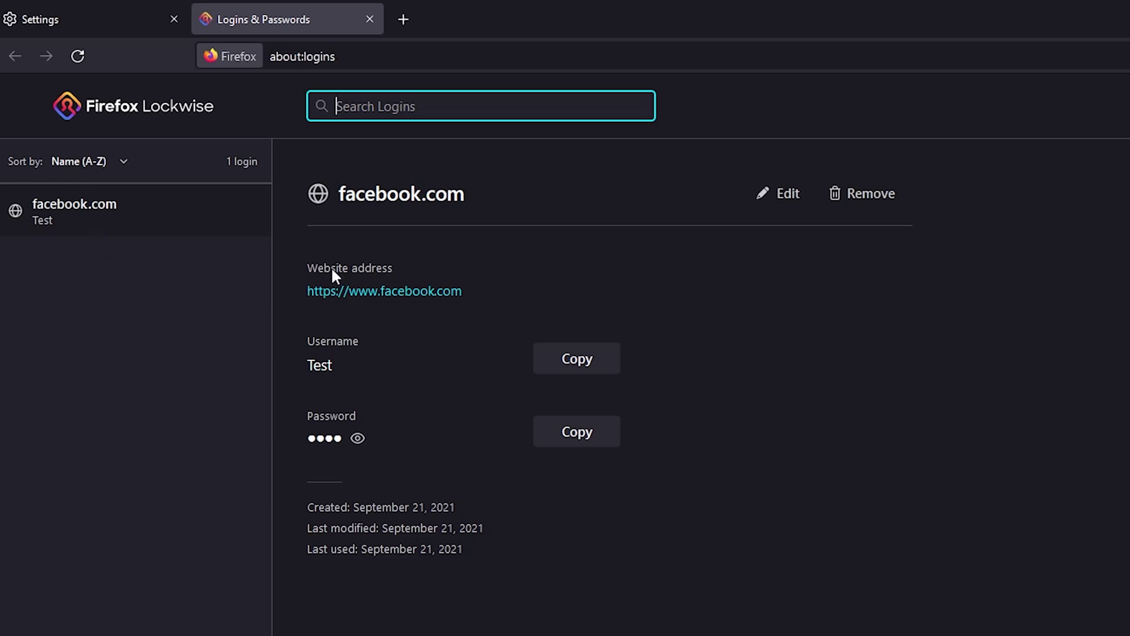
Review the facebook.com login's fields and show its password with the eye icon
left_click_drag(297, 268, 405, 268)
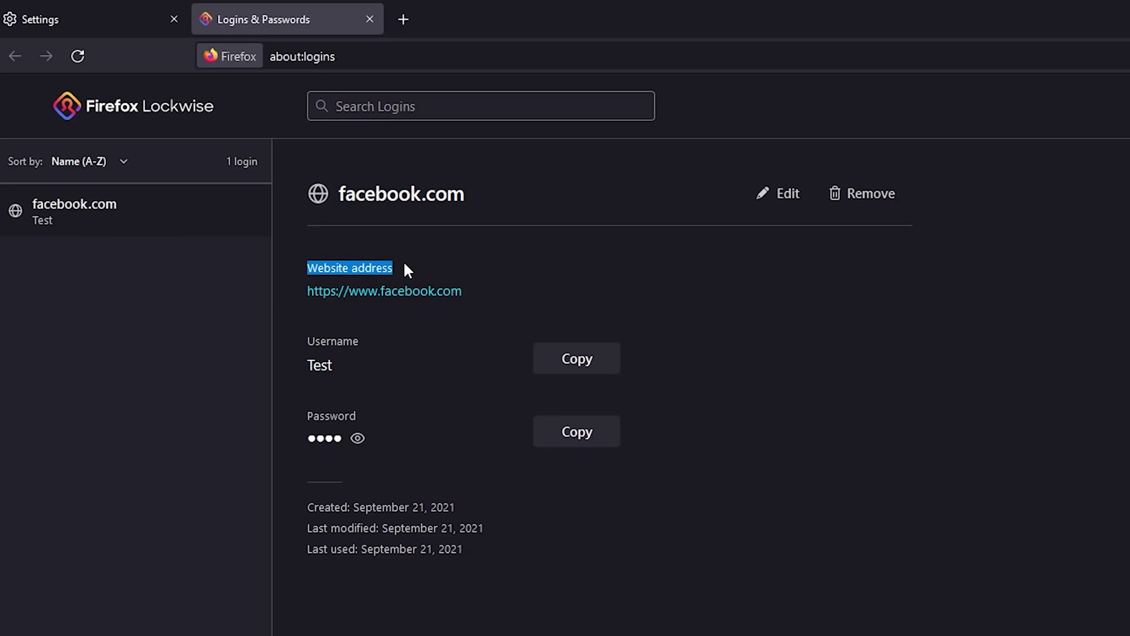
left_click(302, 353)
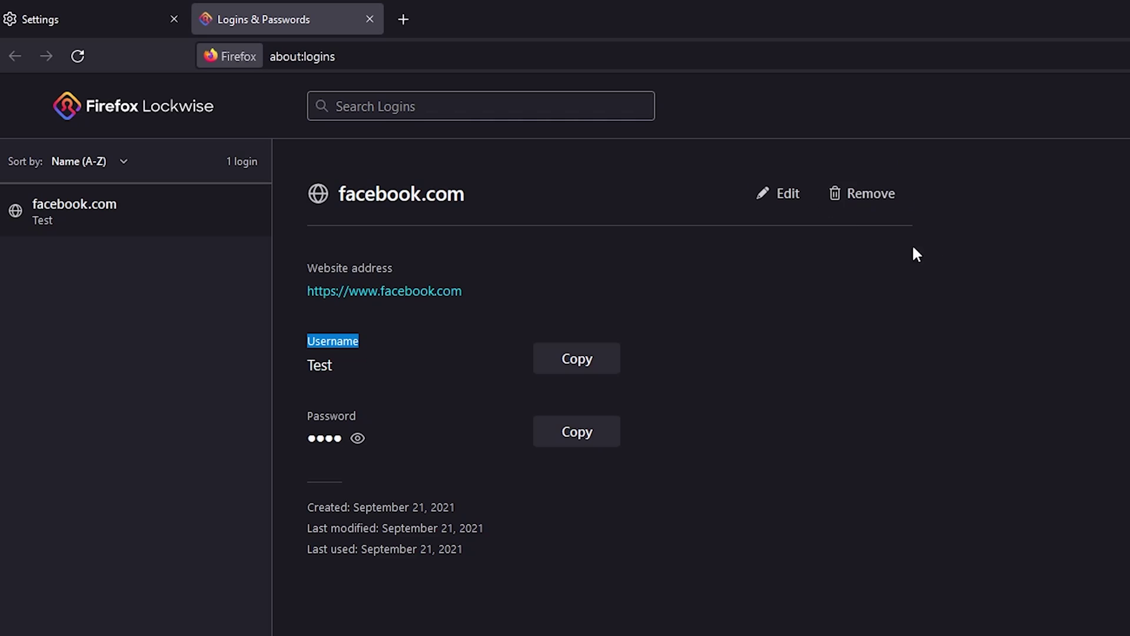
left_click(341, 437)
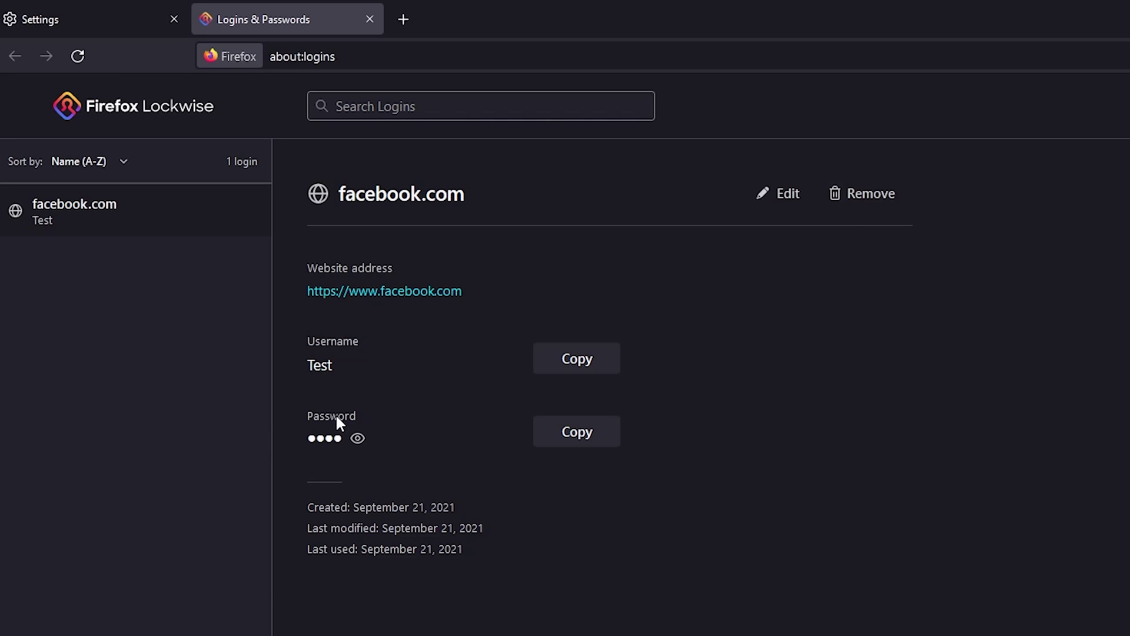
left_click(358, 439)
Edit the facebook.com login's username and password fields, then save the changes
left_click(783, 192)
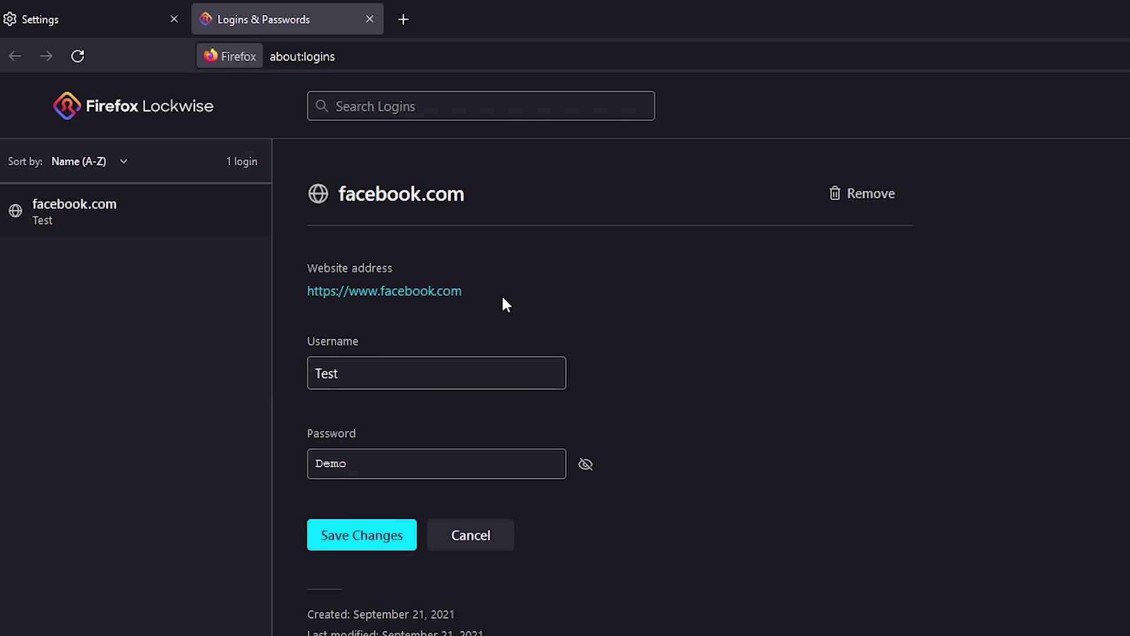
double_click(339, 373)
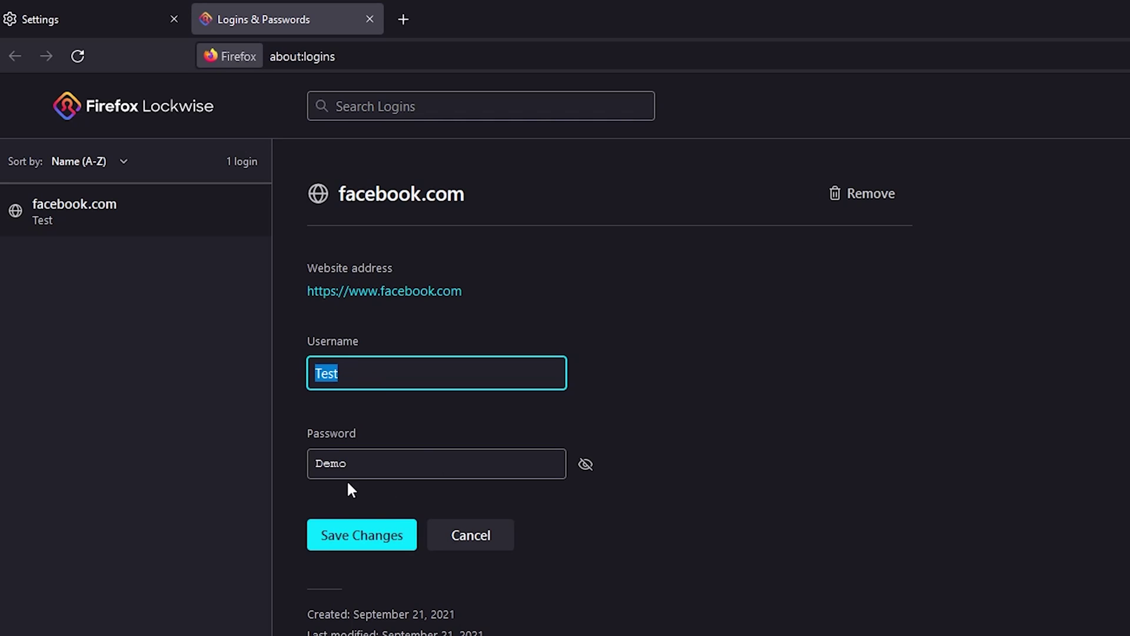
key("Tab")
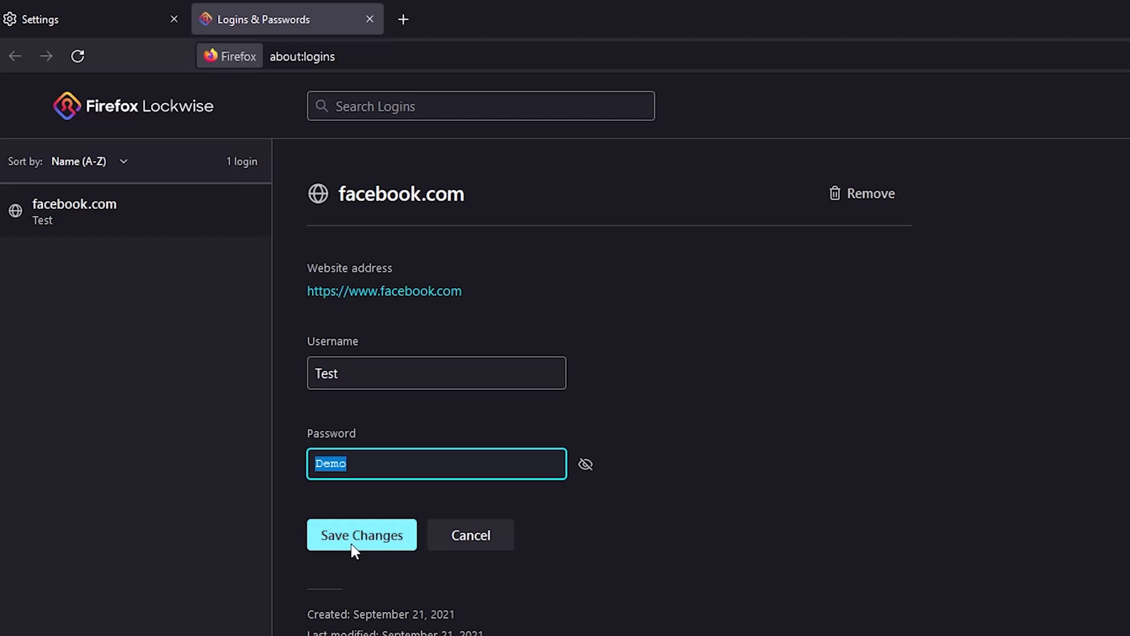
left_click(402, 546)
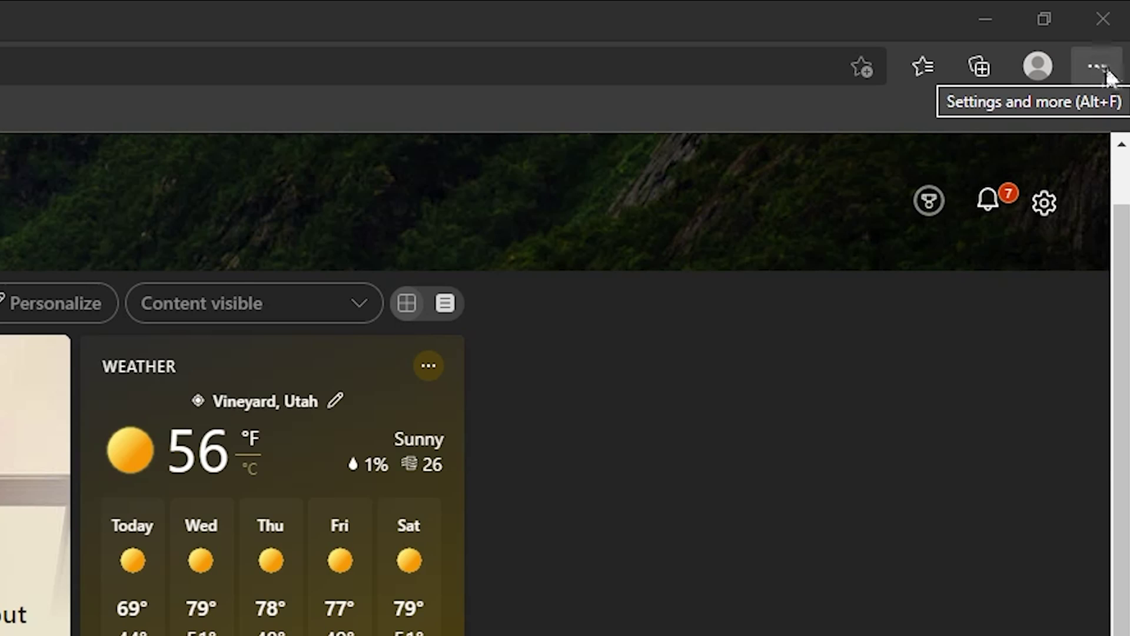
Open Edge Settings > Profiles > Passwords to view the login.yahoo.com entry
left_click(1099, 68)
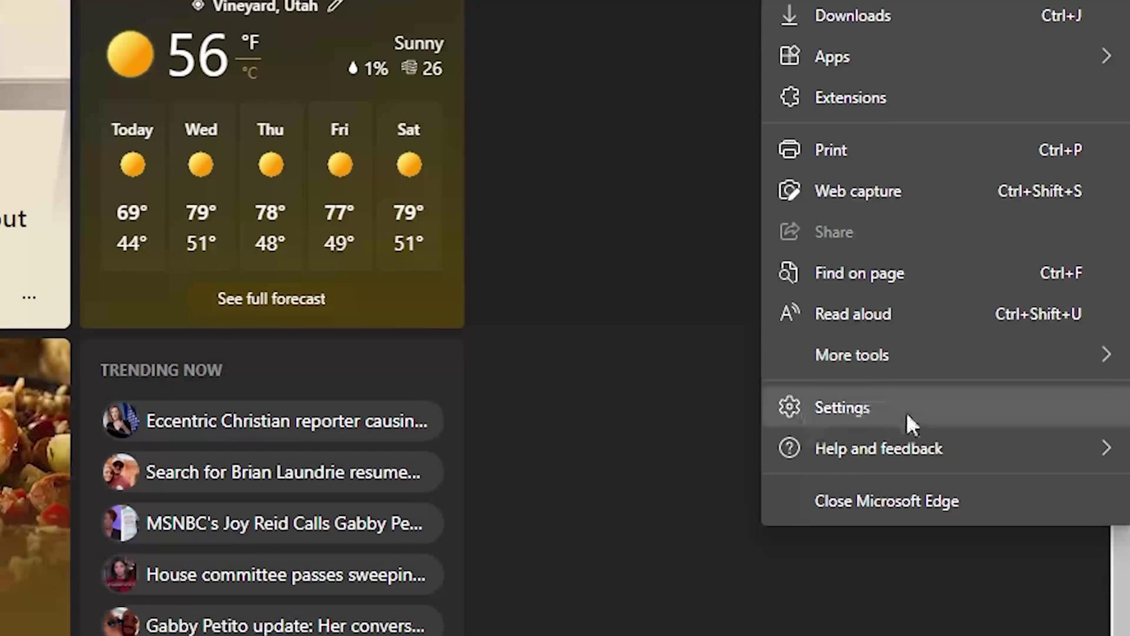
left_click(856, 403)
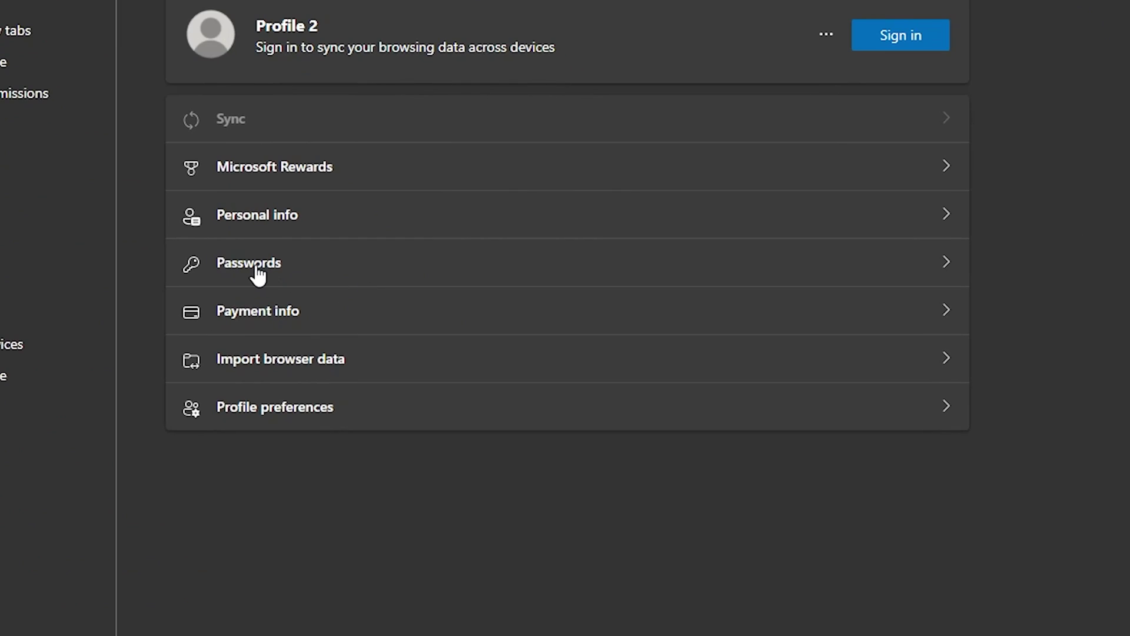
left_click(258, 272)
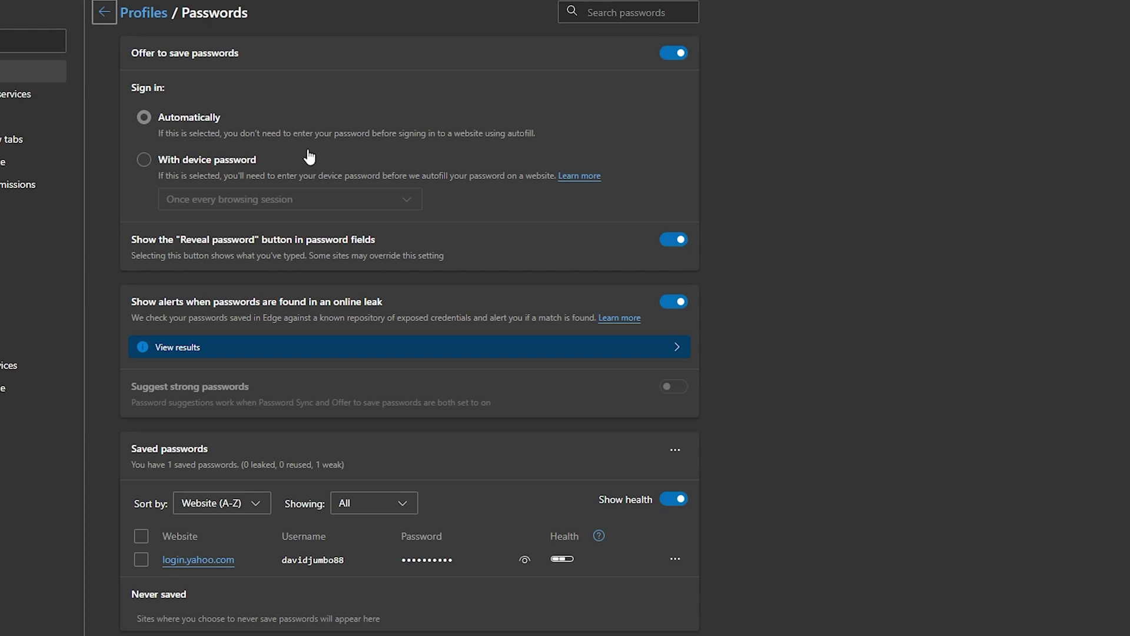
left_click(143, 161)
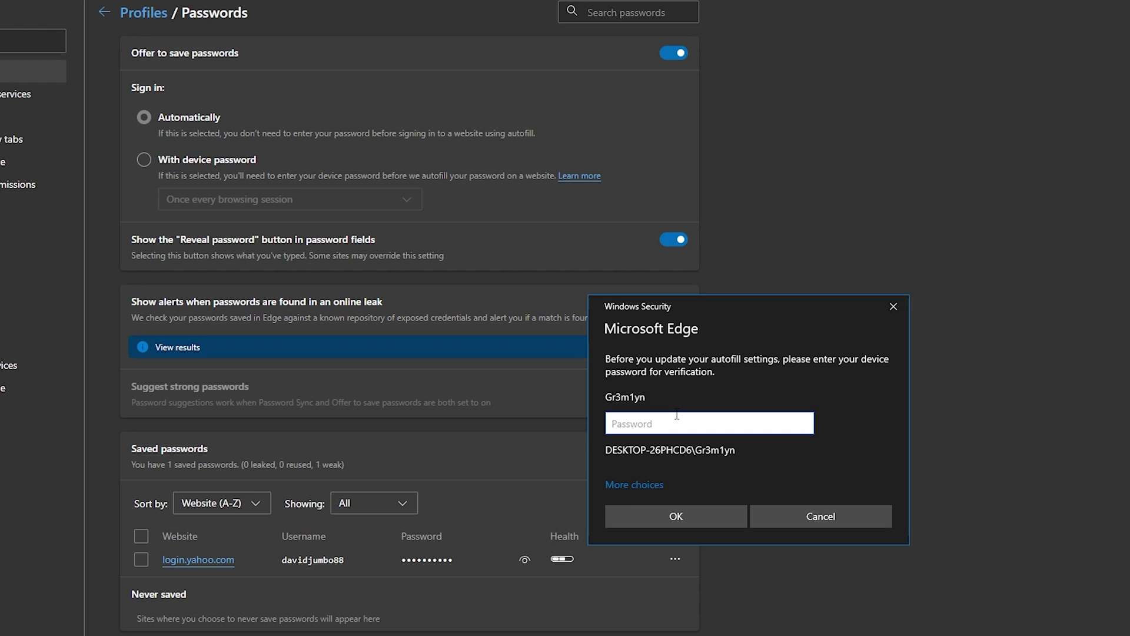
left_click(797, 524)
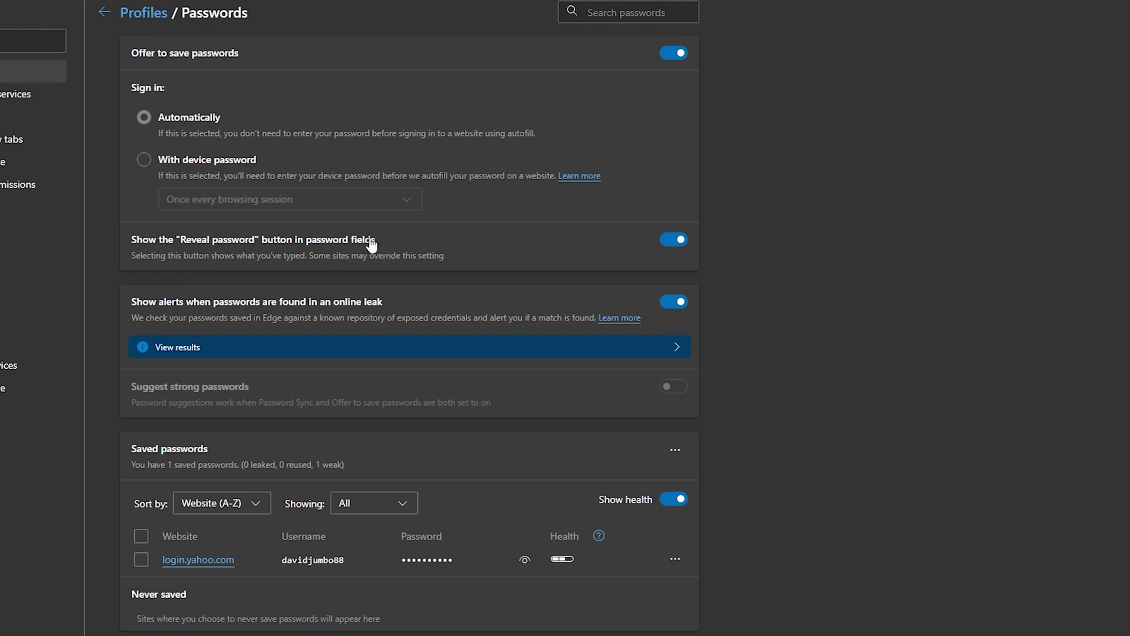
left_click(672, 242)
left_click(672, 242)
left_click(673, 242)
left_click(672, 242)
left_click(674, 352)
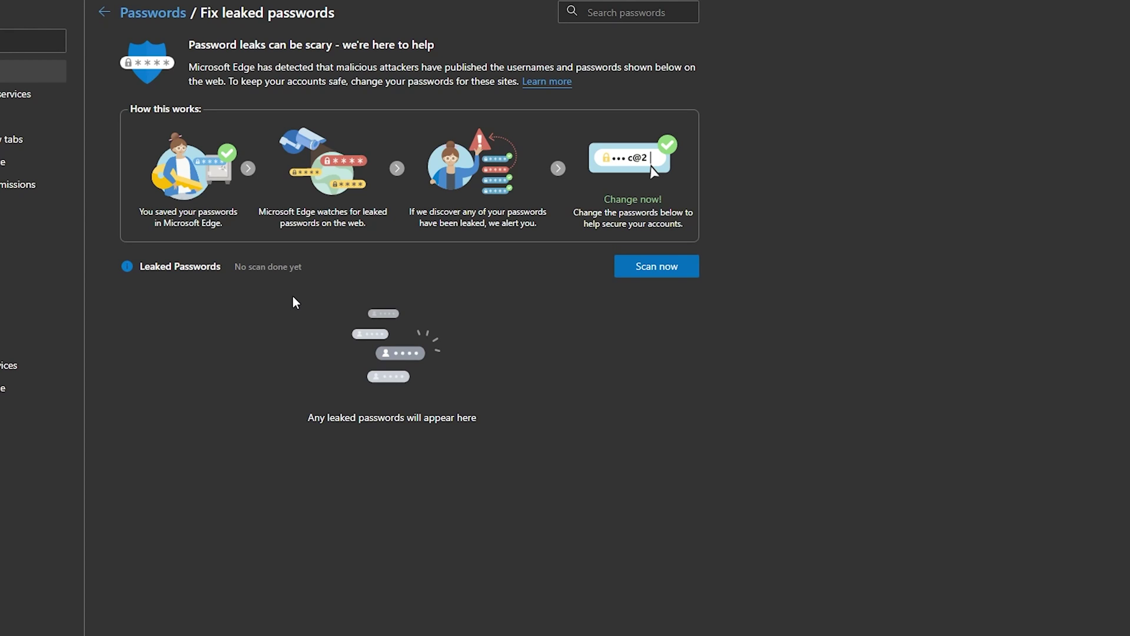
left_click(102, 13)
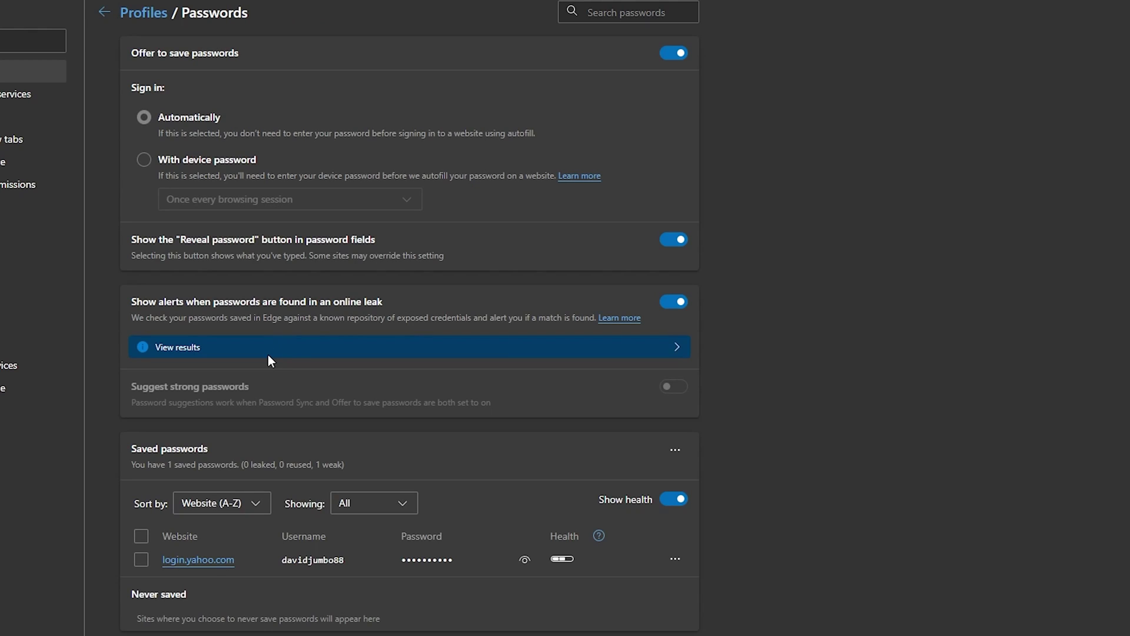
left_click(675, 305)
Turn leaked-password alerts back on and clear an accidental text selection
left_click(675, 305)
left_click_drag(342, 550, 566, 548)
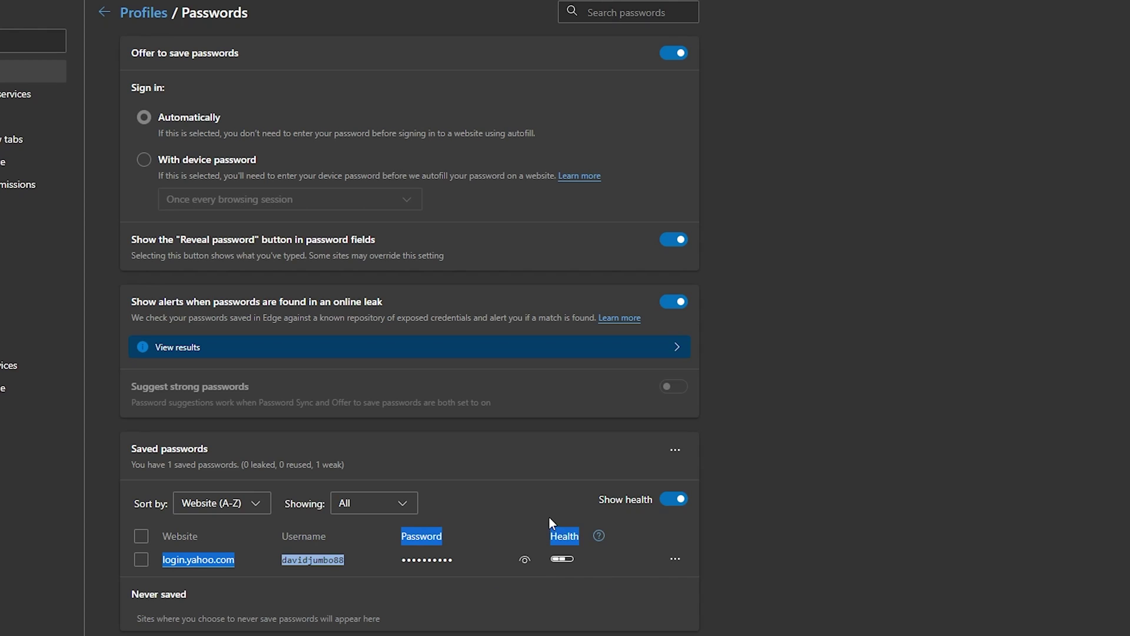
mouse_move(561, 560)
left_click(524, 561)
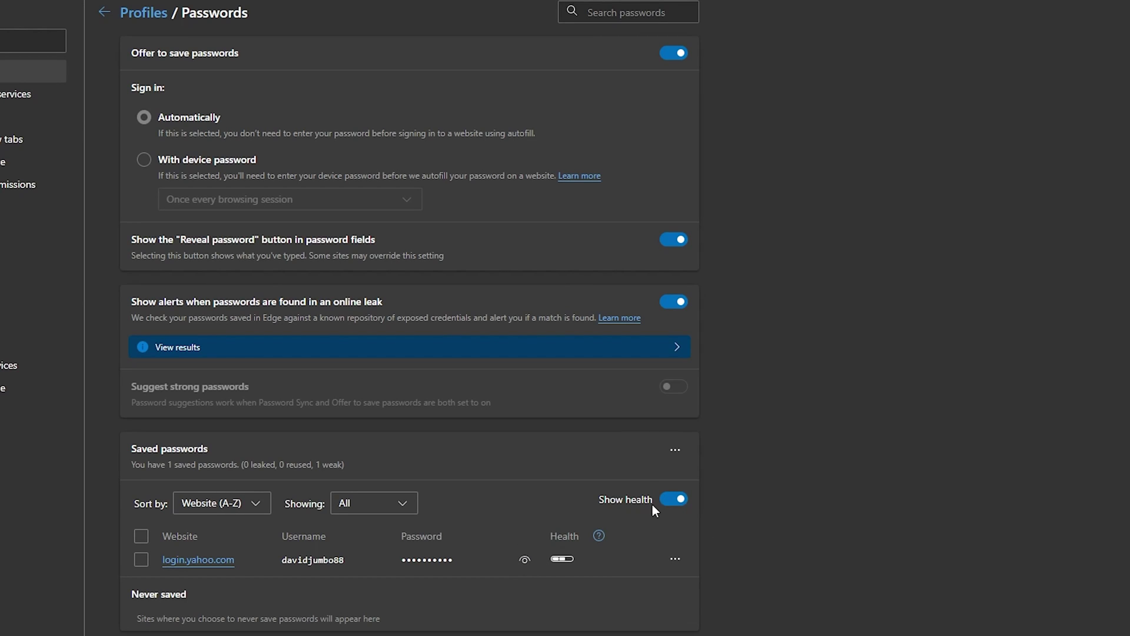
Toggle the Show health column off and on several times, leaving it shown
mouse_move(571, 560)
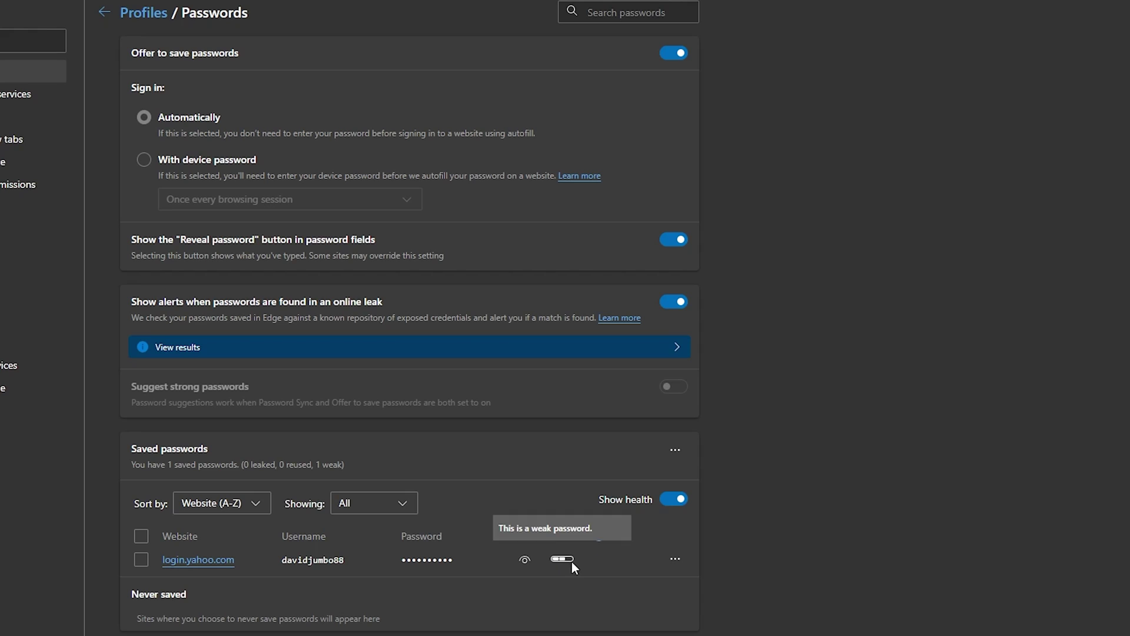
left_click(668, 501)
left_click(676, 501)
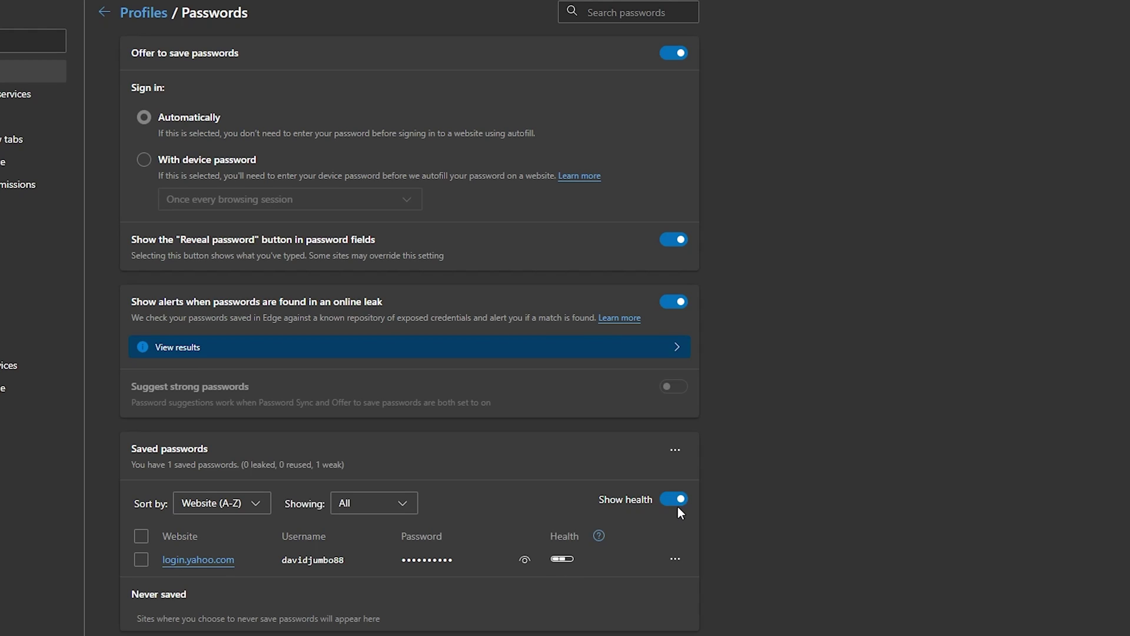
left_click(675, 503)
left_click(676, 501)
left_click(677, 501)
left_click(678, 501)
Open and dismiss the yahoo login's actions menu, then show the Import/Export passwords options
left_click(675, 560)
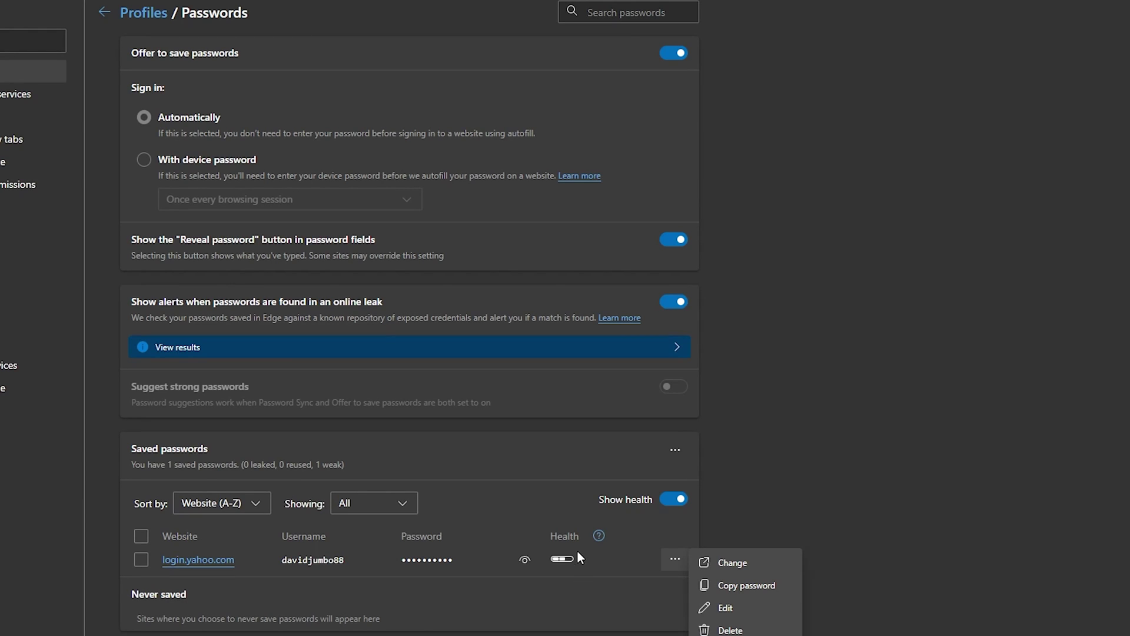
left_click(494, 609)
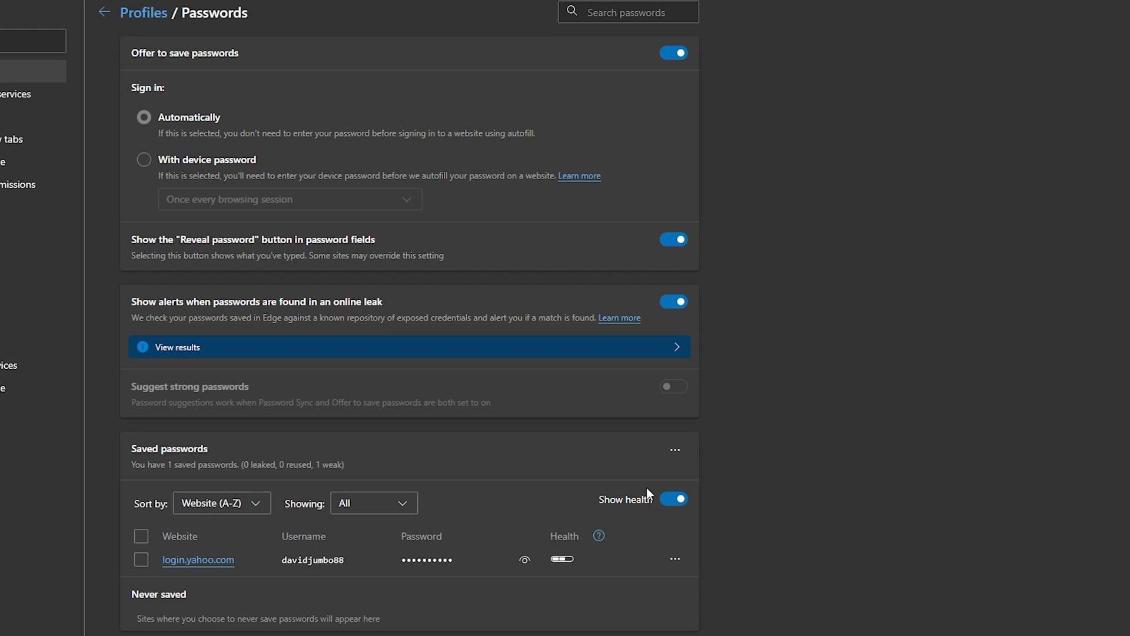
left_click(673, 451)
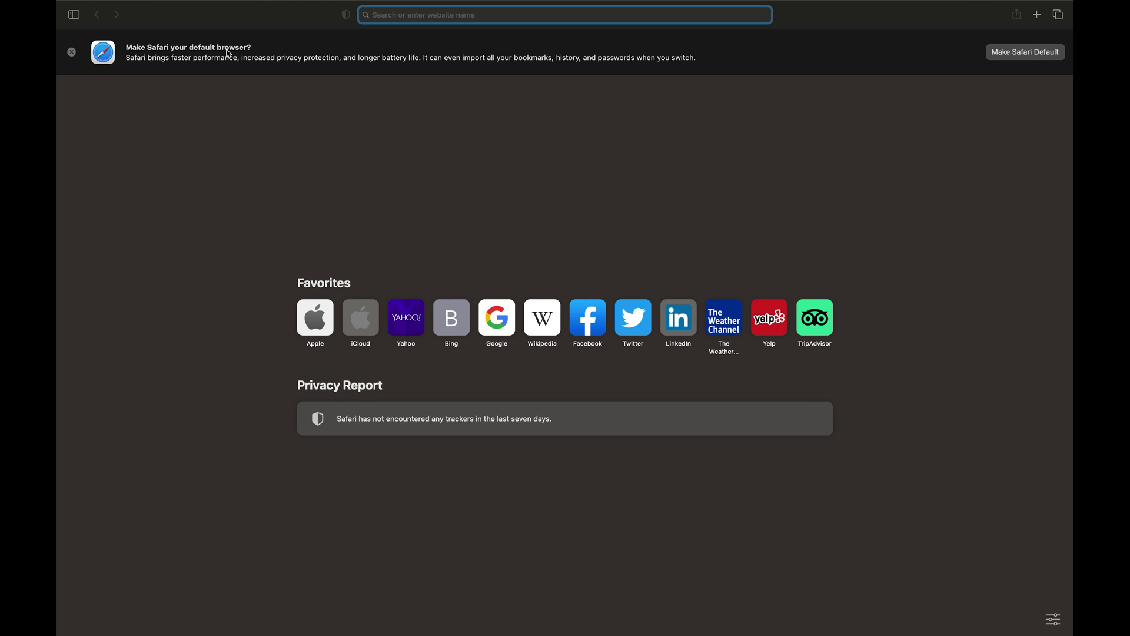
Bring Safari forward and reveal the menu bar at the top of the screen
mouse_move(82, 3)
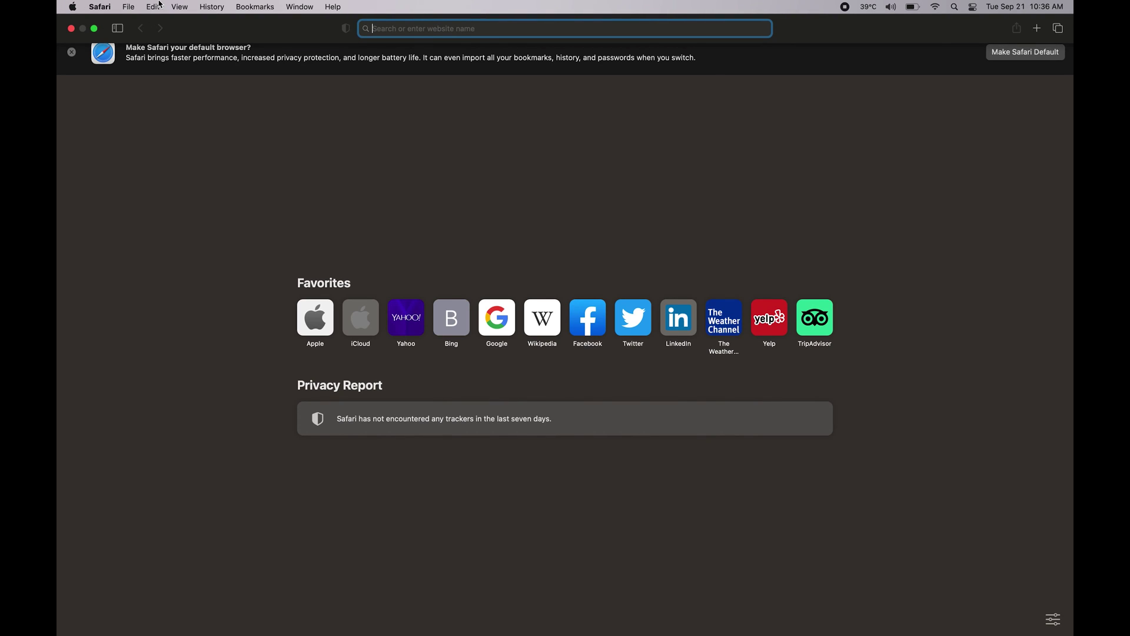
Open Safari > Preferences on the General pane and move the window lower
left_click(101, 8)
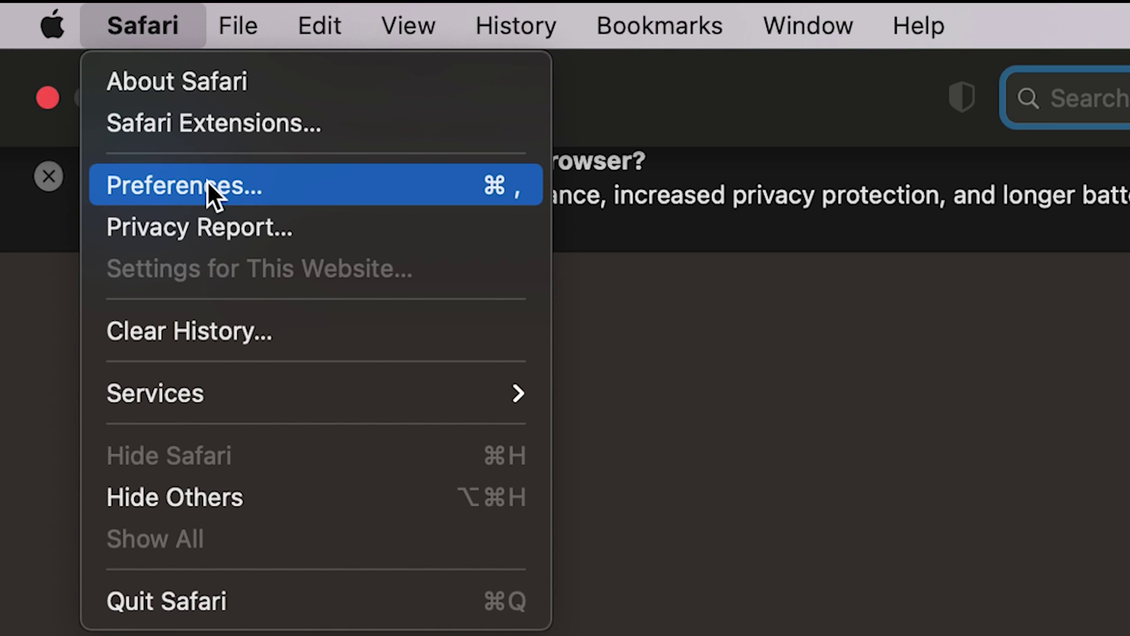
left_click(207, 182)
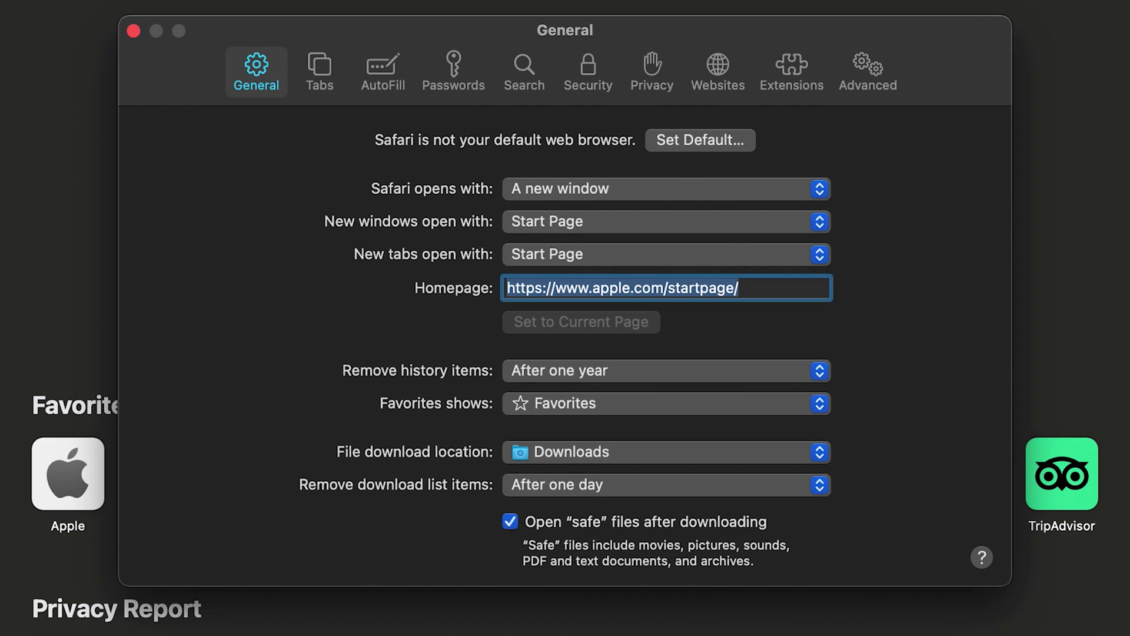
left_click_drag(568, 38, 589, 83)
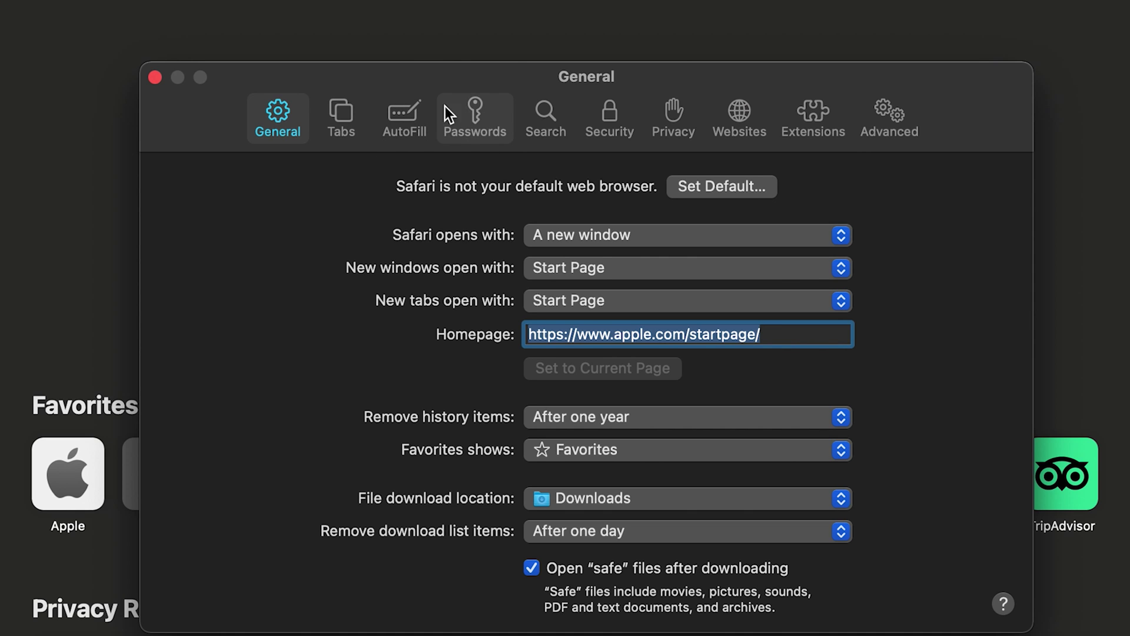
Switch Safari Preferences to the Passwords pane, which shows no saved passwords
left_click(470, 124)
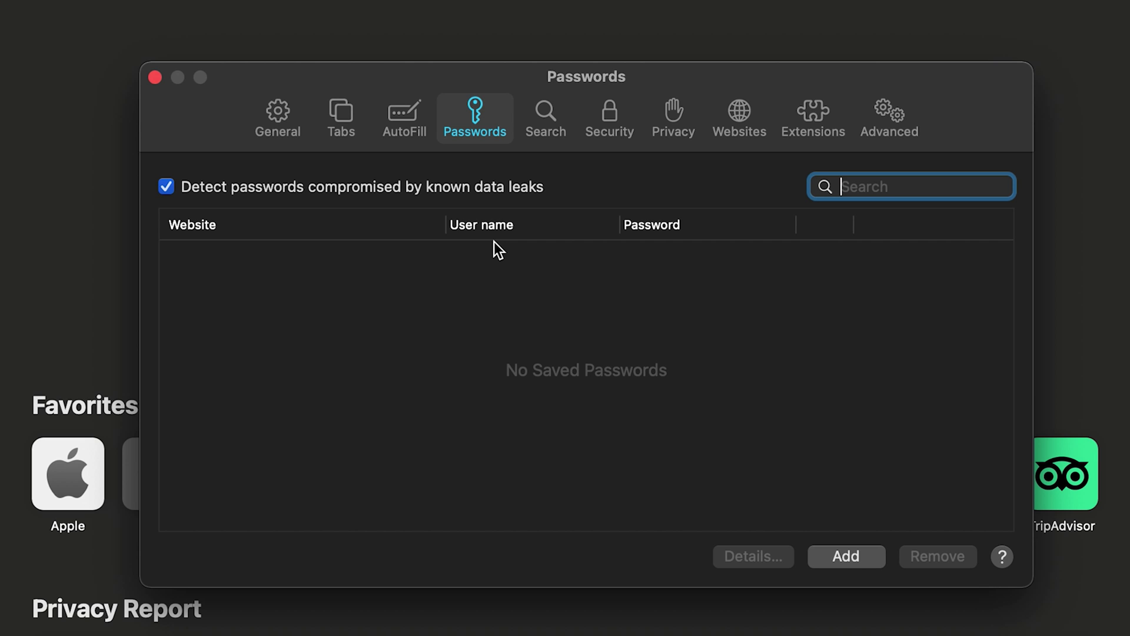
left_click(840, 557)
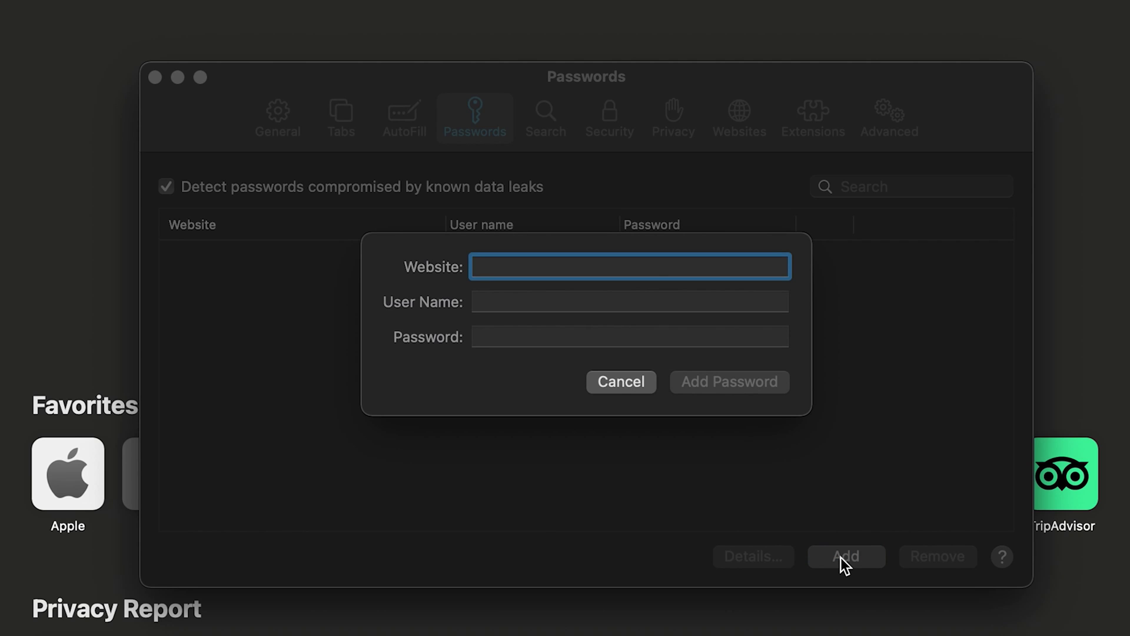
type("www.facebook.com")
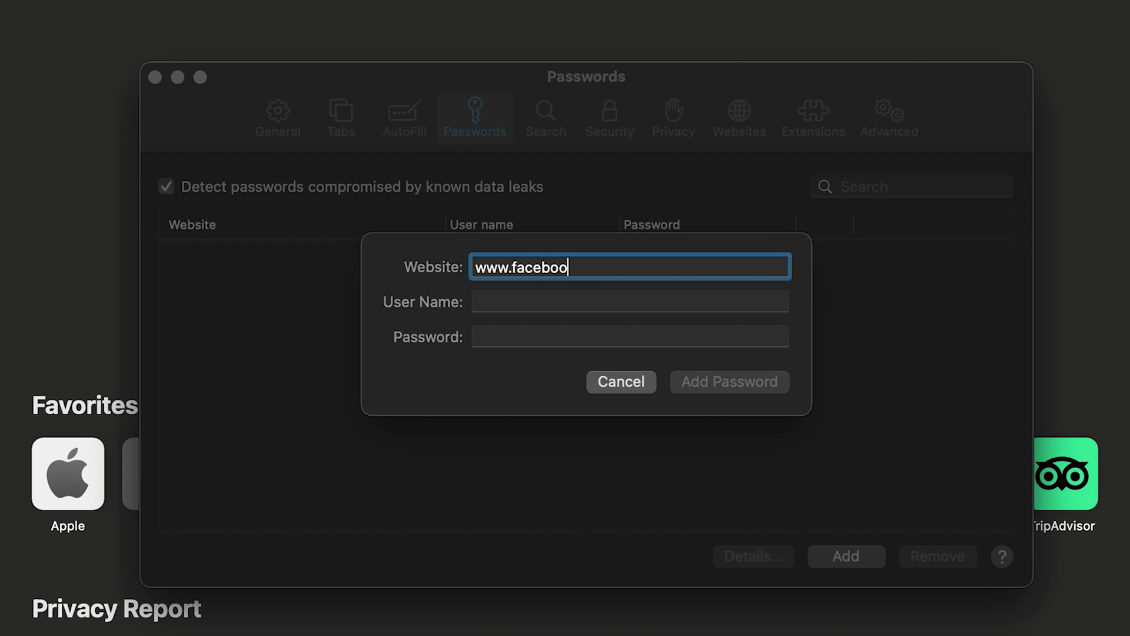
key("Tab")
type("Test")
key("Tab")
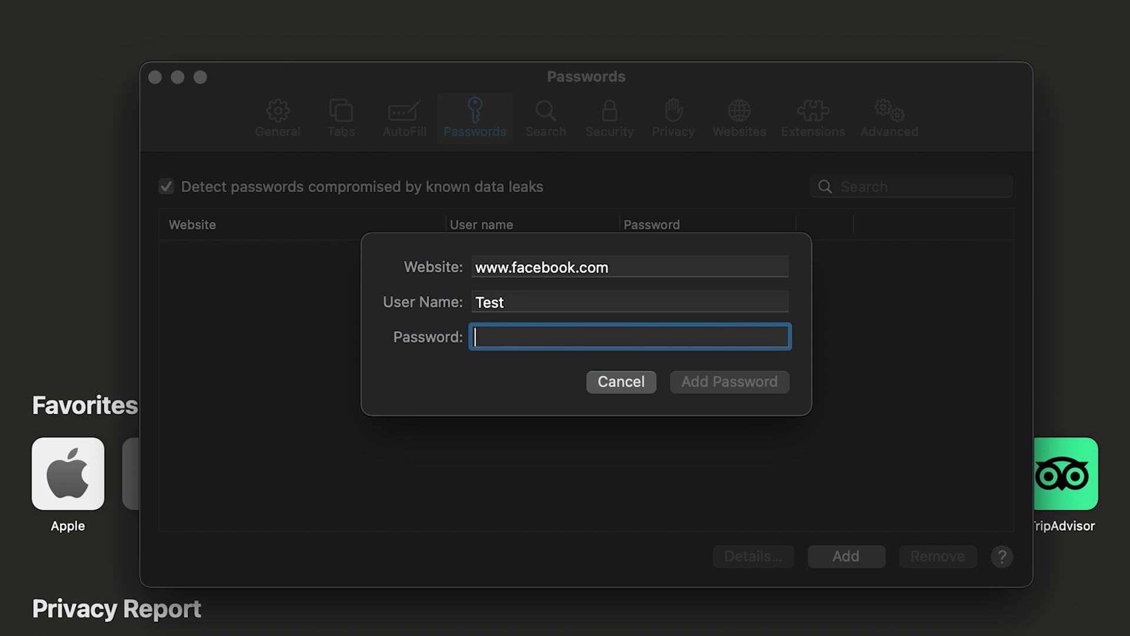
type("Demo")
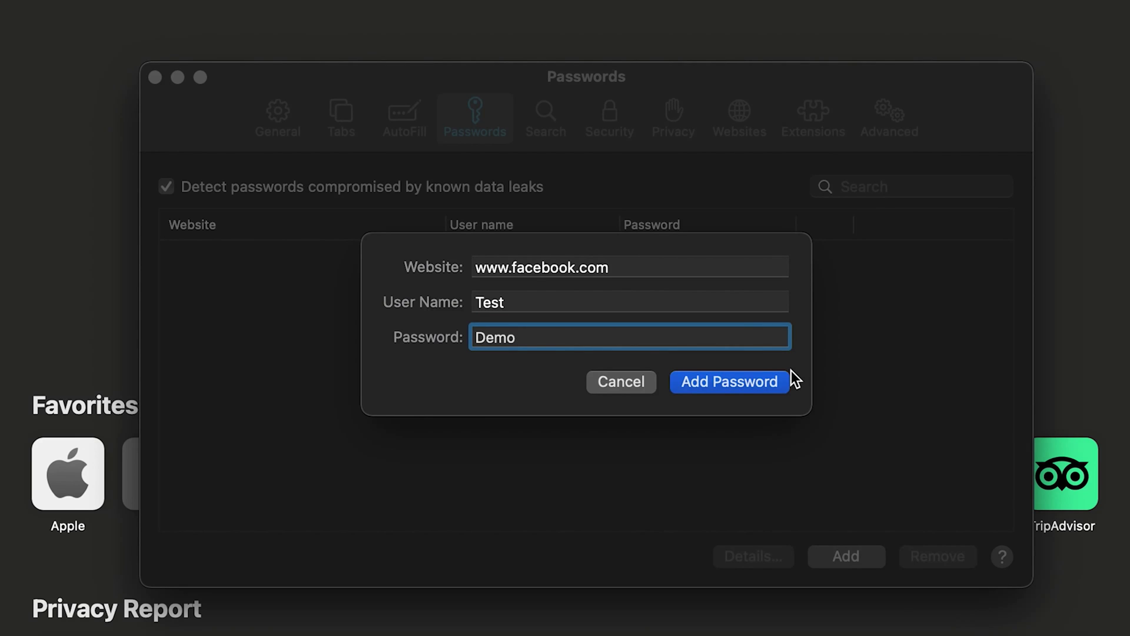
left_click(746, 380)
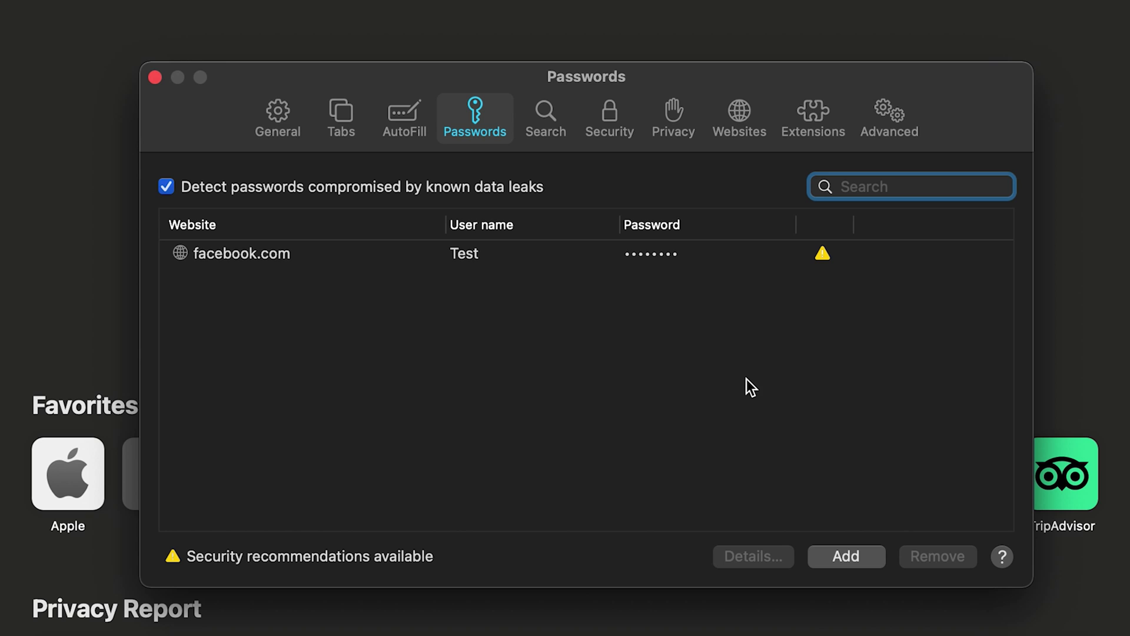
left_click(281, 263)
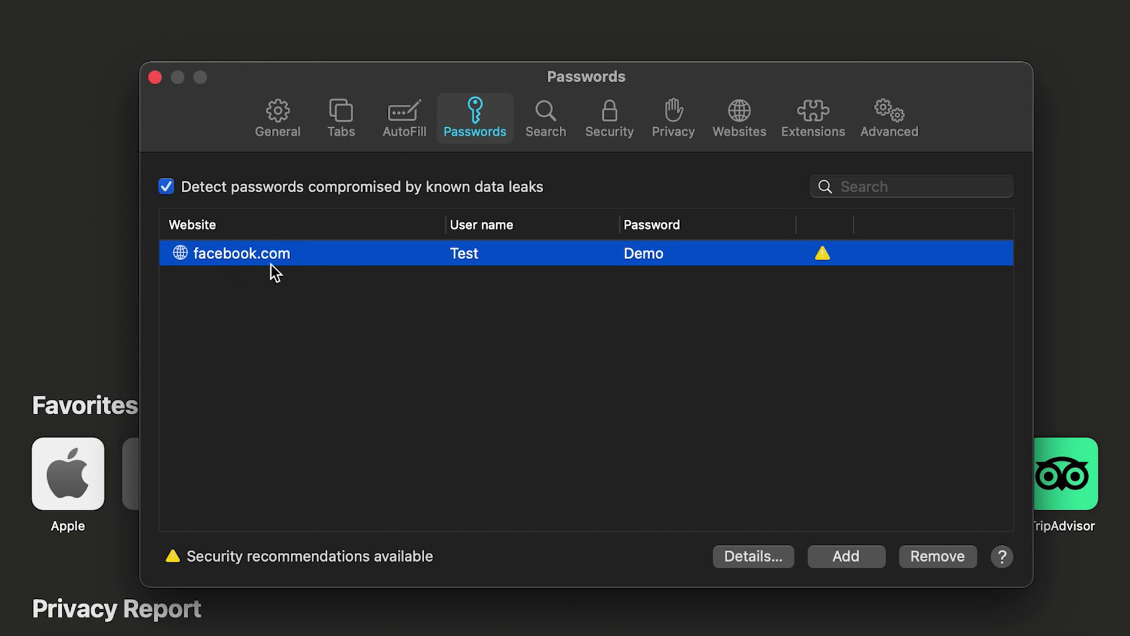
Review the facebook.com login's user name and password details, then close them unchanged
left_click(767, 562)
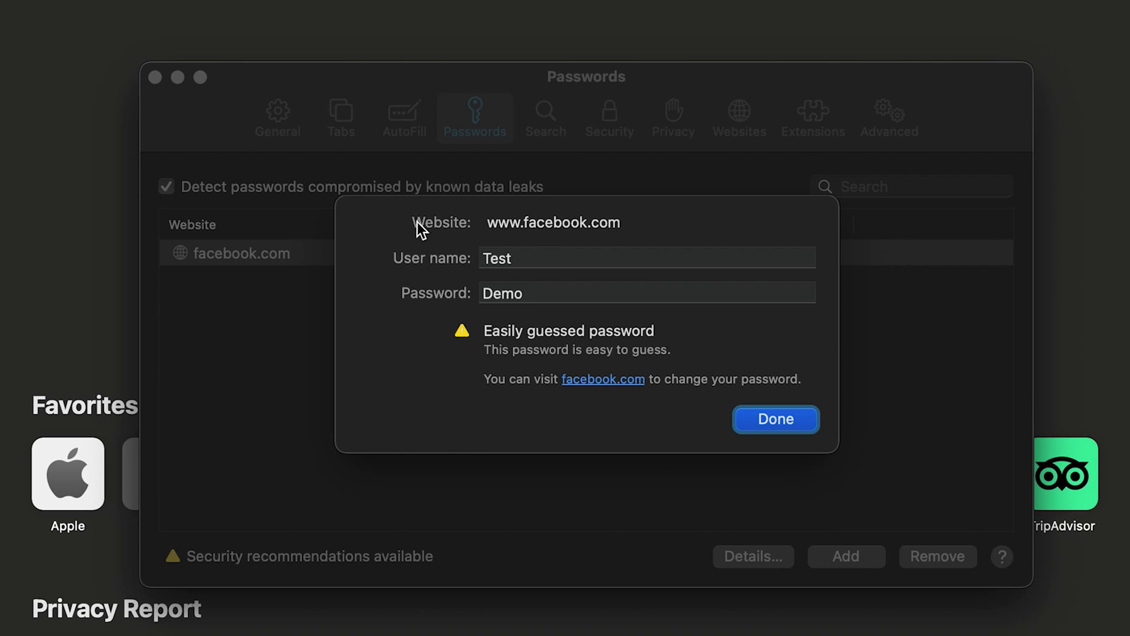
left_click(494, 258)
left_click(574, 262)
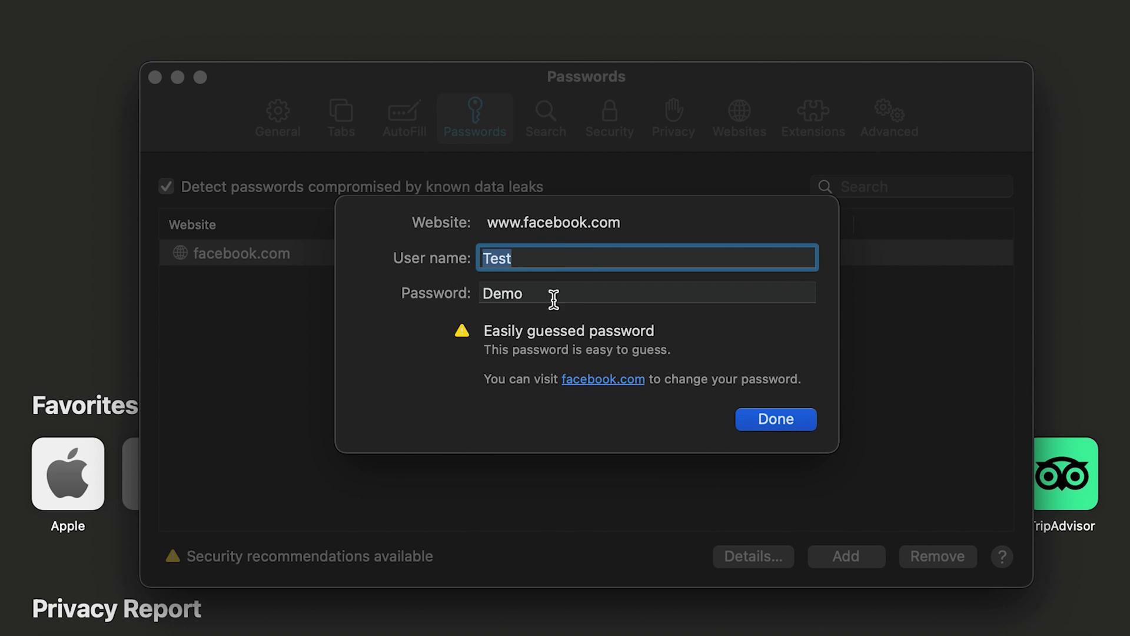
left_click_drag(552, 298, 480, 298)
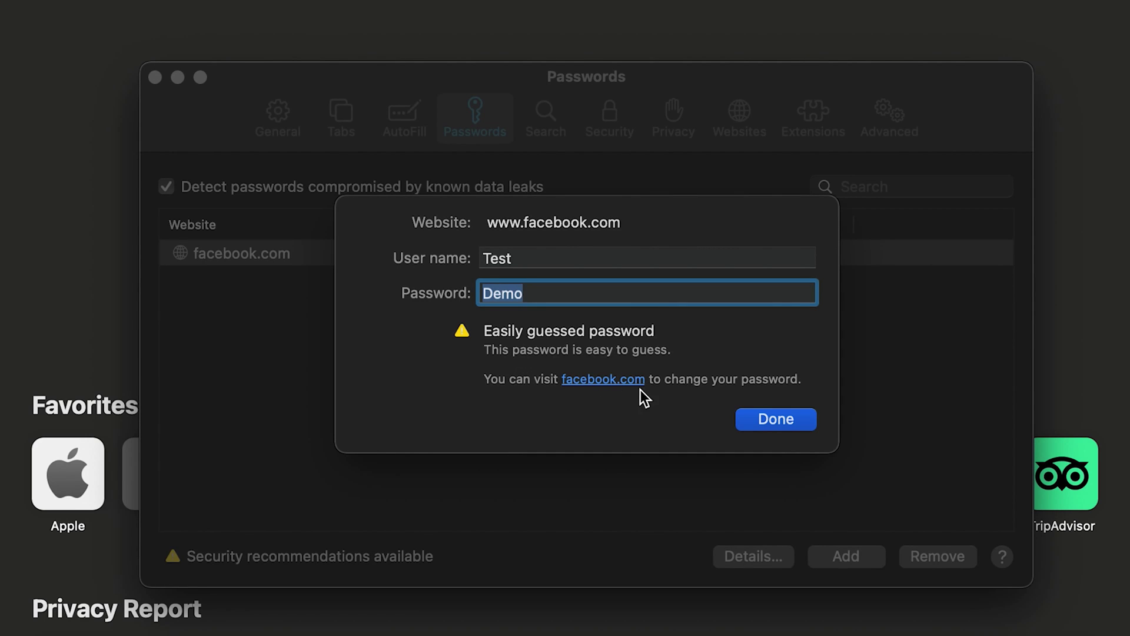
left_click(777, 420)
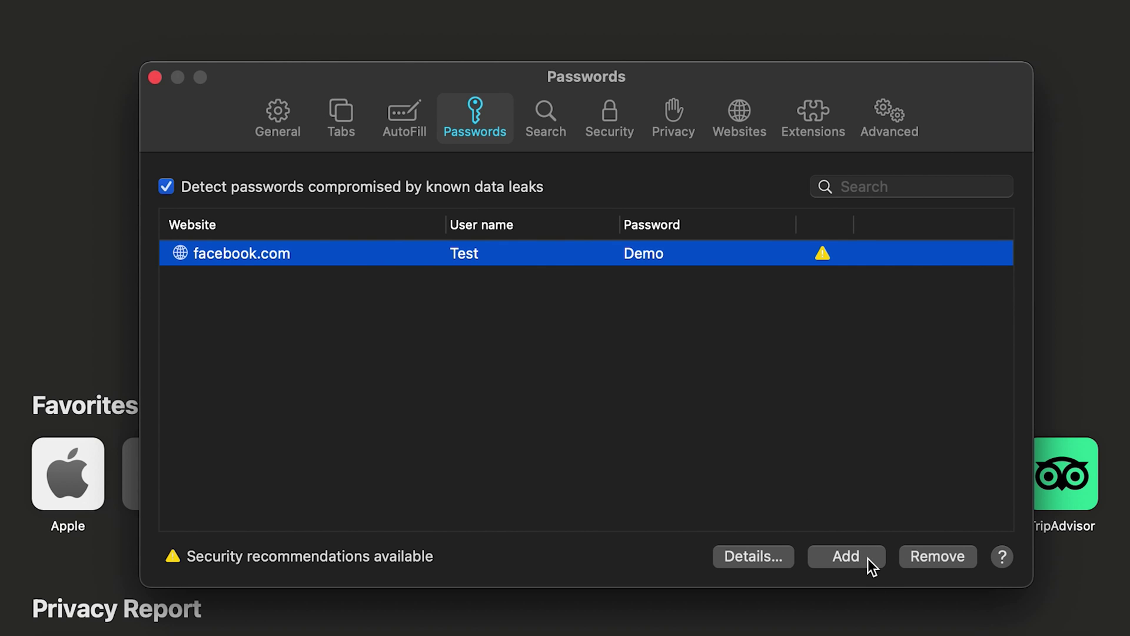
Remove the facebook.com login and confirm the removal
left_click(943, 556)
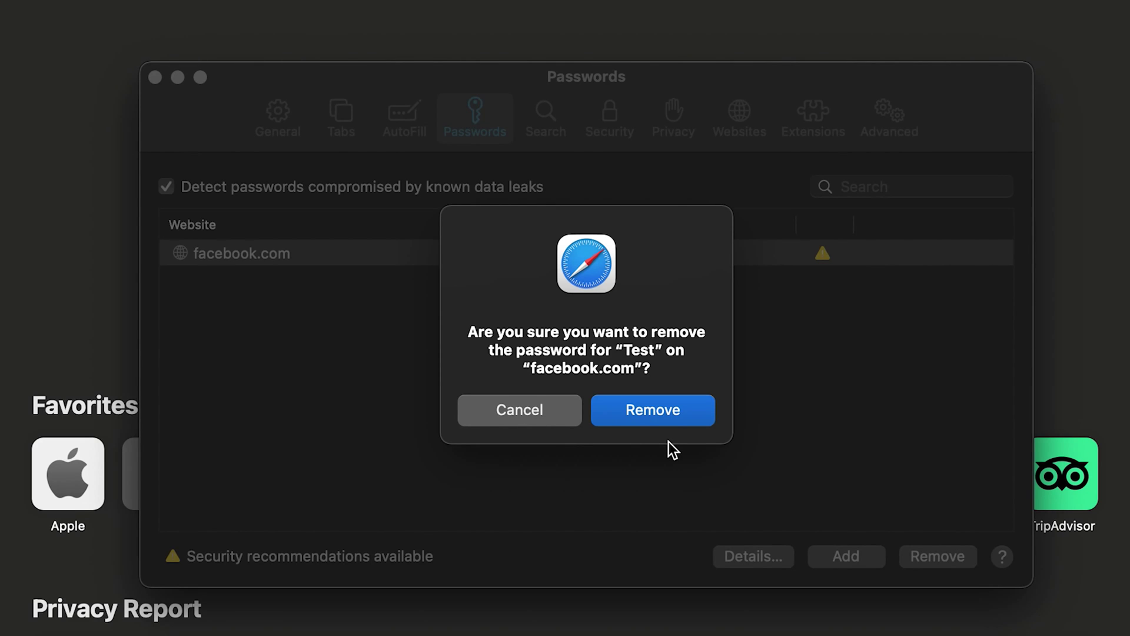
left_click(669, 412)
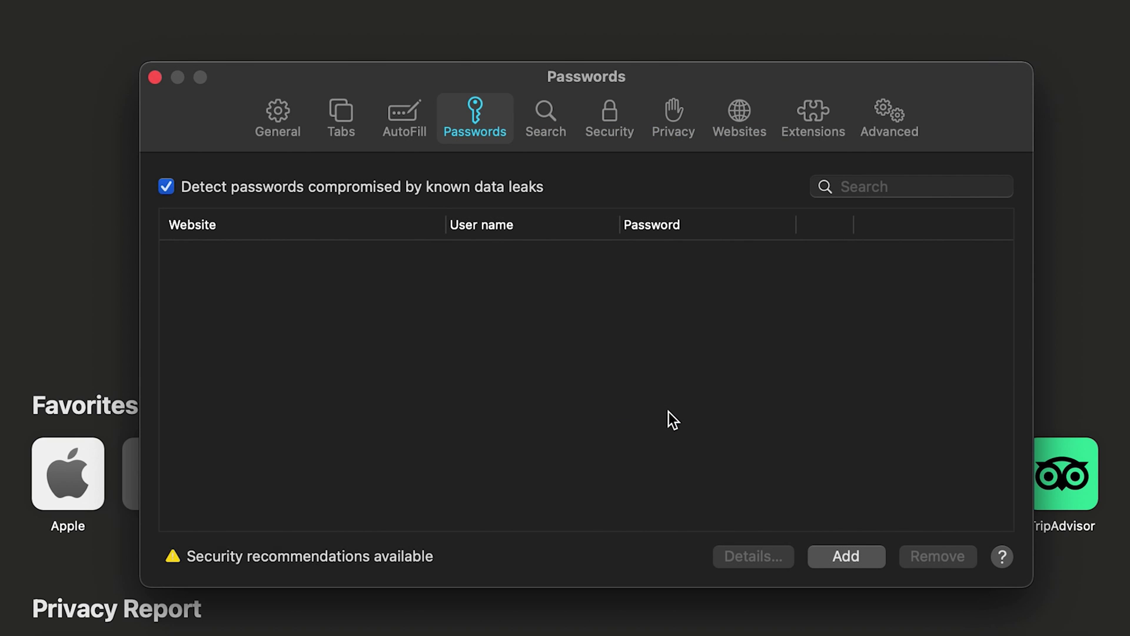